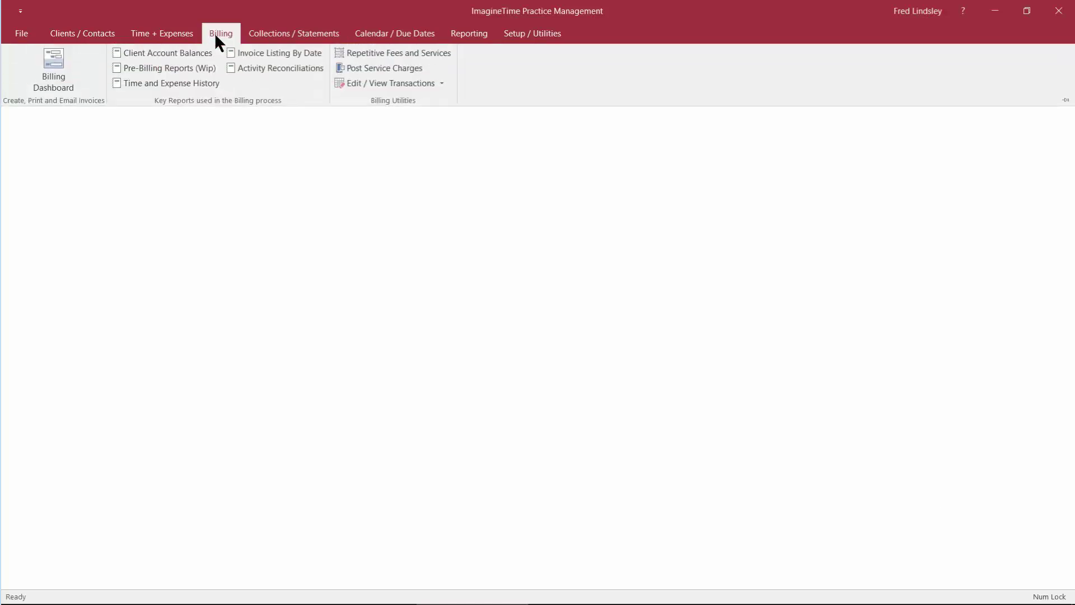
Open the Billing Dashboard for a global session with the bill posting date 04/20/17.
left_click(59, 55)
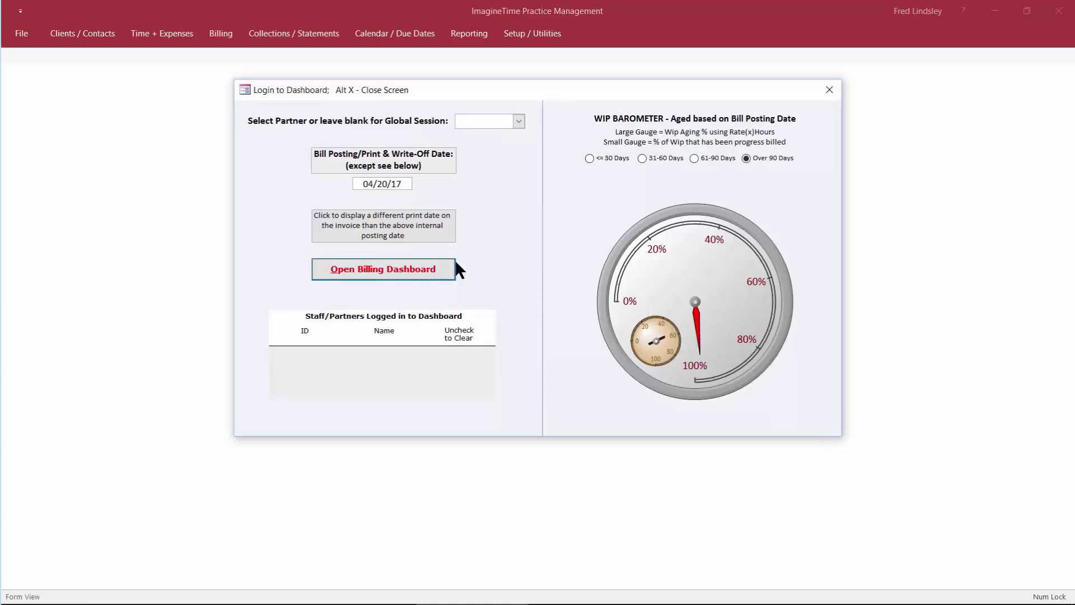
left_click_drag(357, 186, 418, 185)
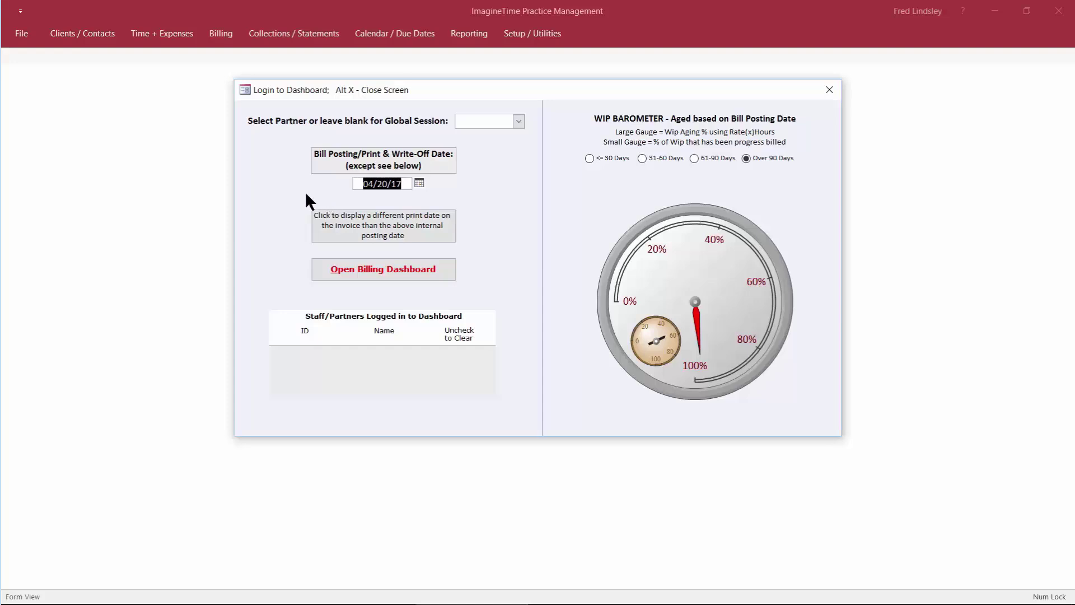
left_click(395, 270)
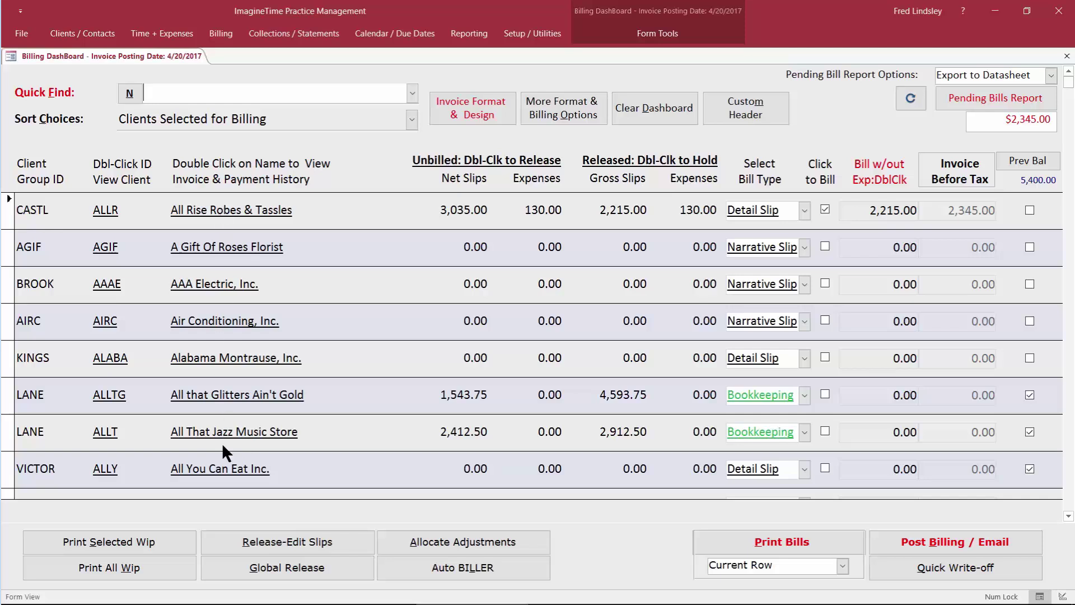
Review the dashboard's sort choices and the detail slip bill options for All Rise Robes & Tassles.
left_click(411, 118)
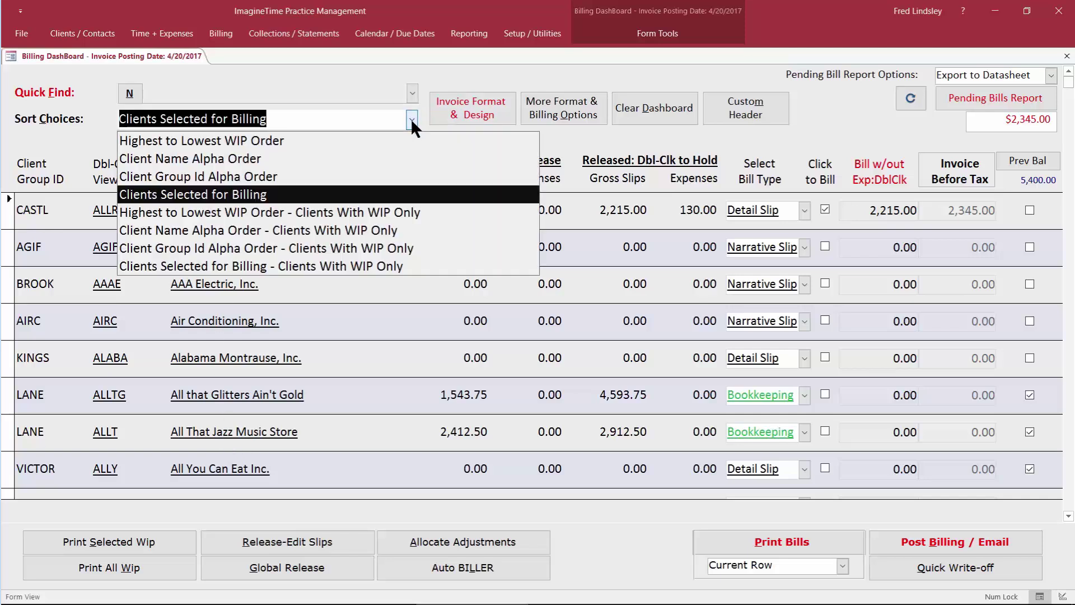
left_click(411, 119)
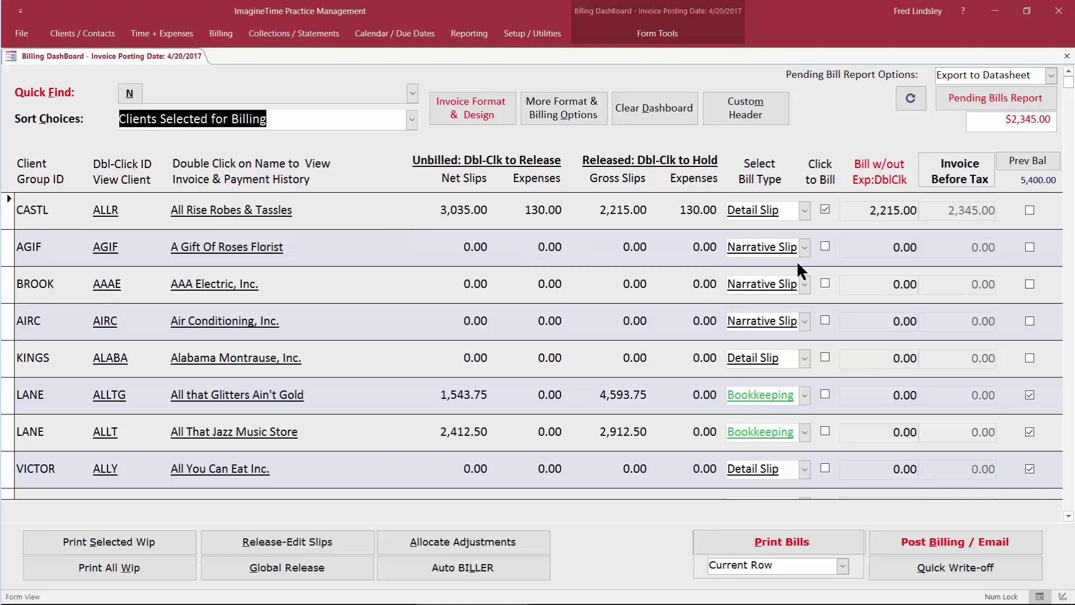
double_click(754, 216)
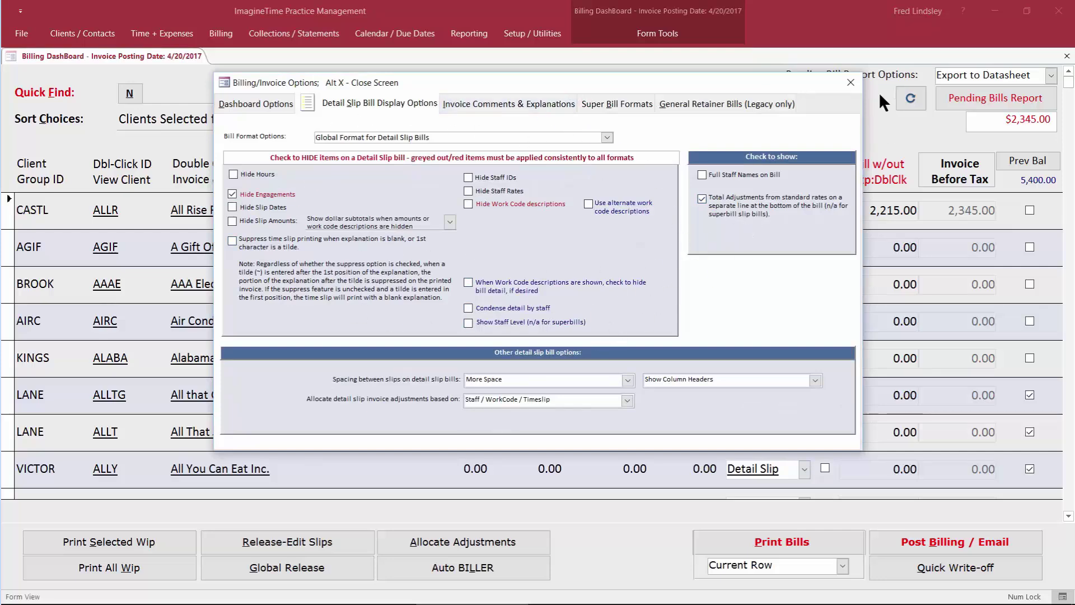
left_click(850, 82)
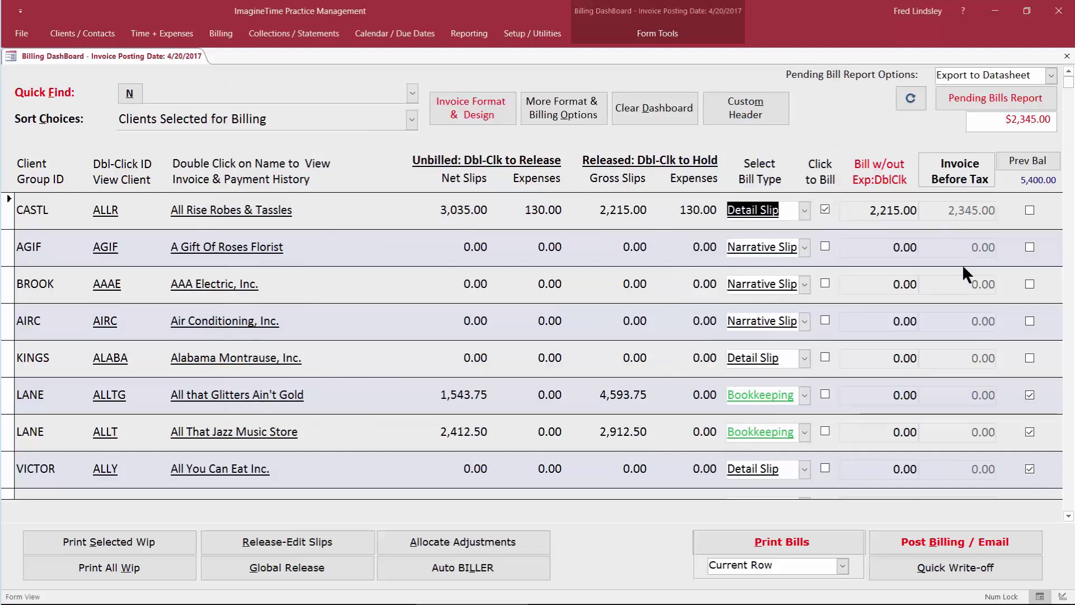
View the logo and alternate location settings of the invoice format, declining the alternate office setup.
left_click(476, 109)
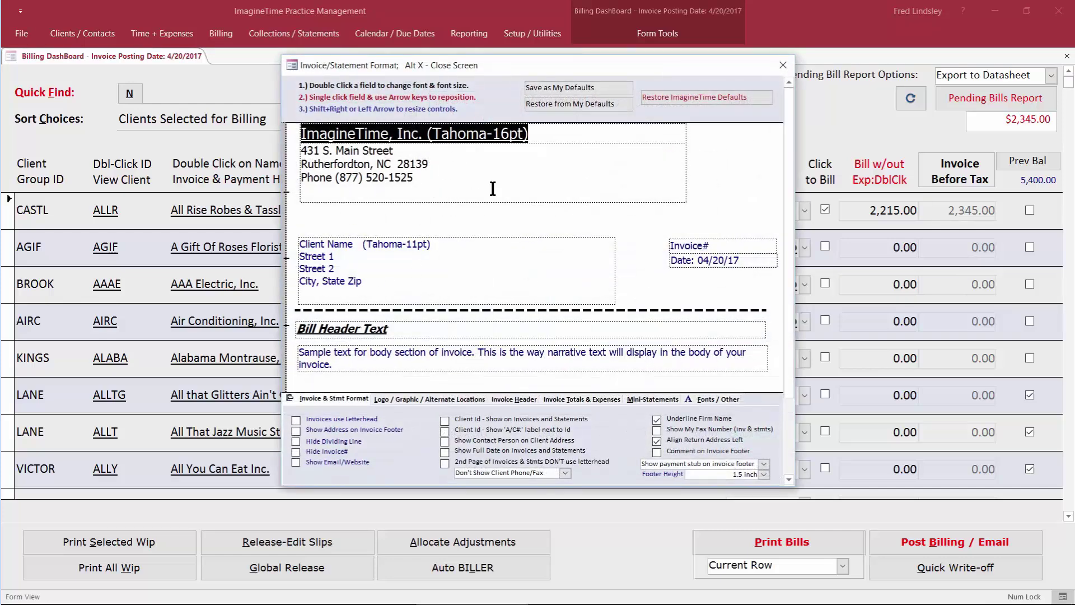
left_click(409, 399)
left_click(641, 357)
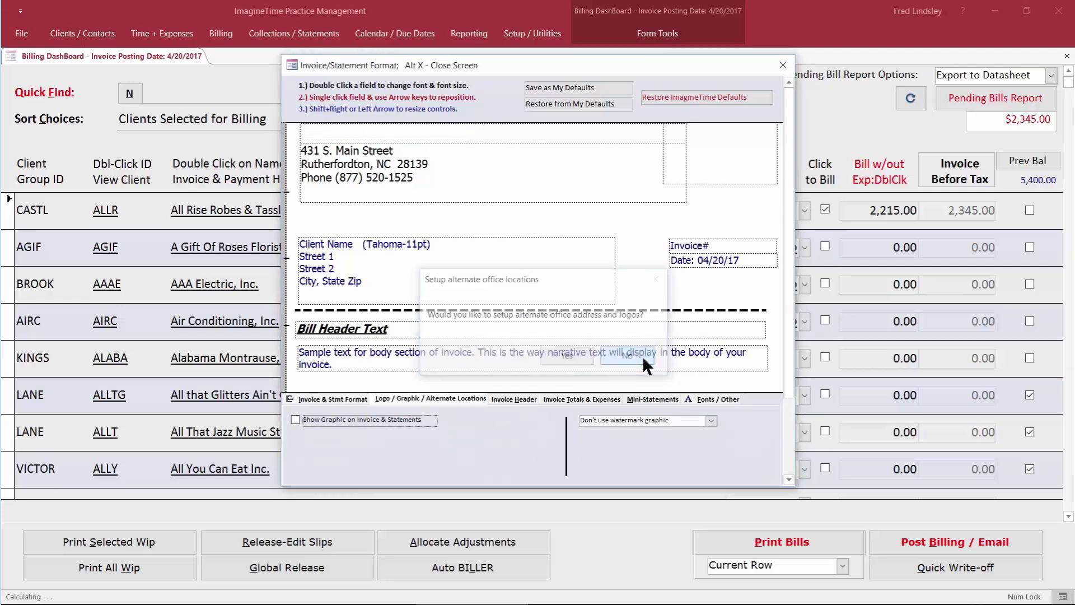
Examine the Expense Format choices among the invoice totals and expenses settings.
left_click(603, 399)
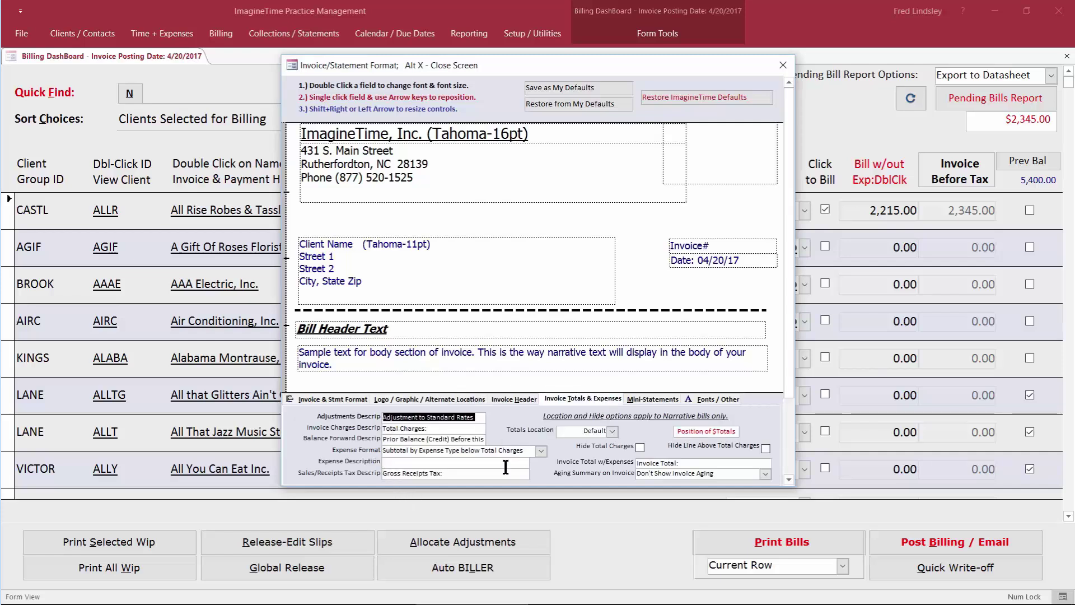
left_click(543, 449)
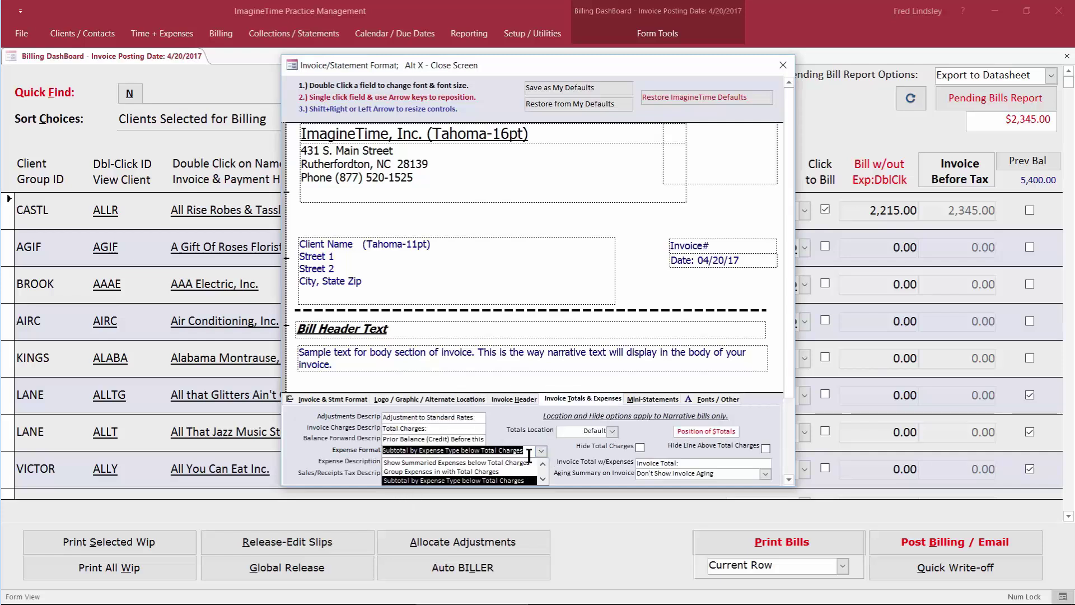
scroll(528, 465, "up", 1)
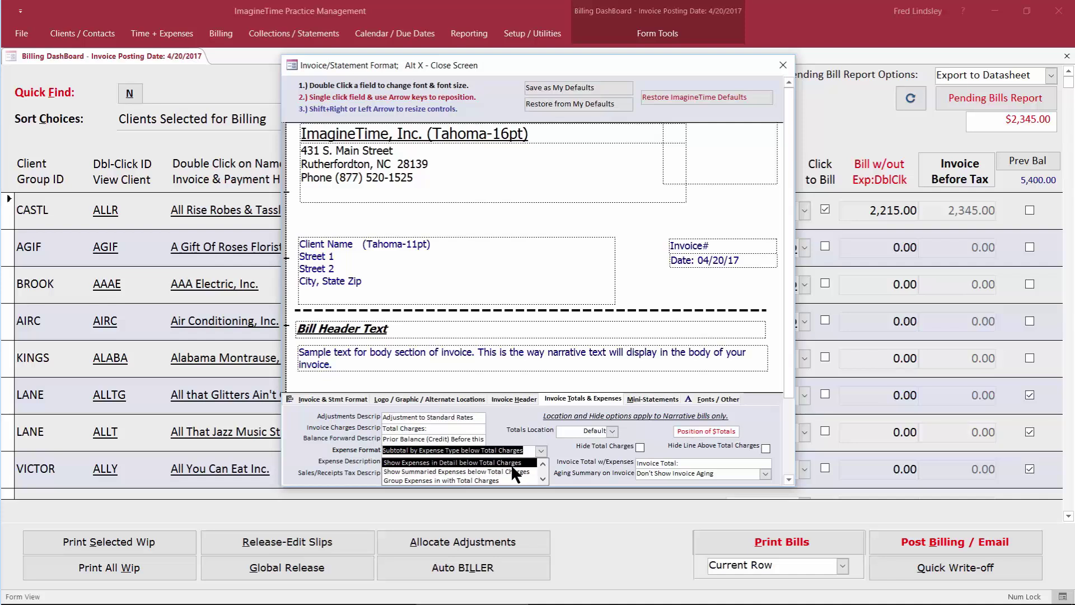
scroll(511, 471, "down", 1)
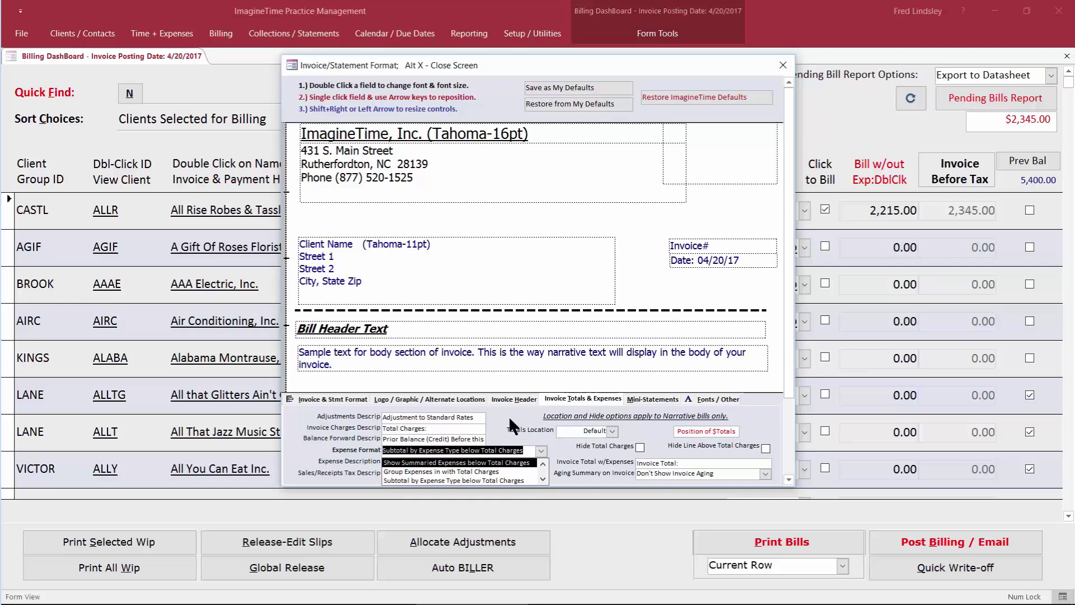
Examine the mini-statement format choices, keep the current one, and close the invoice format settings.
left_click(653, 398)
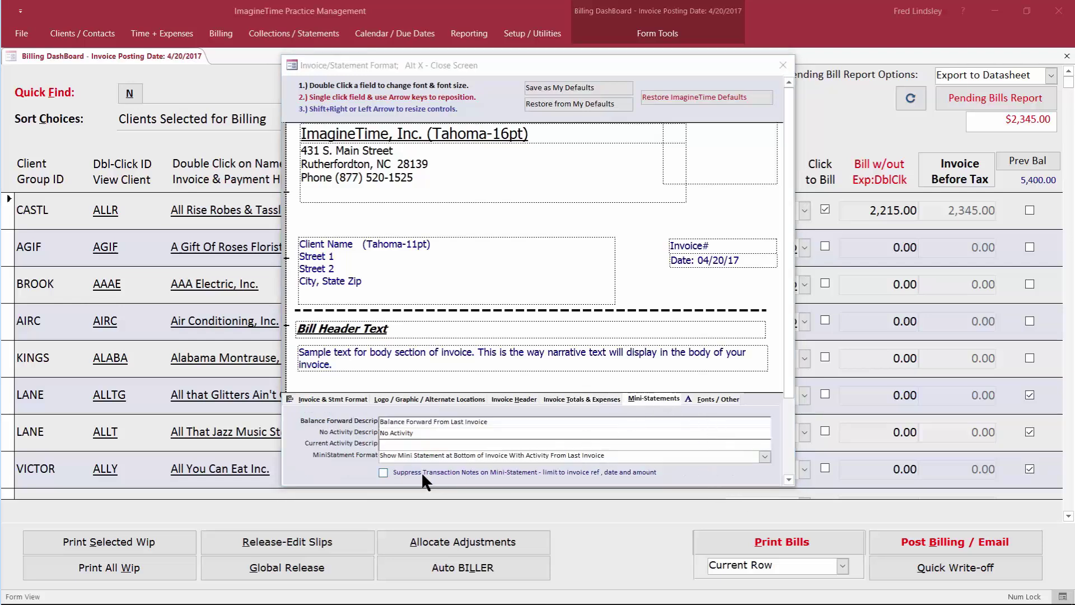
left_click(764, 456)
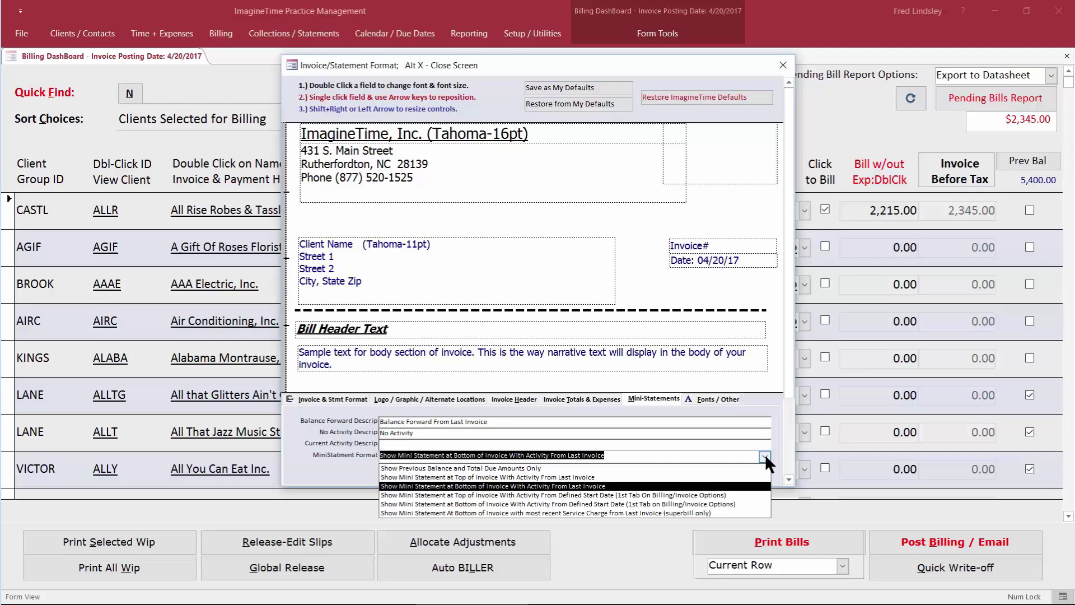
left_click(765, 455)
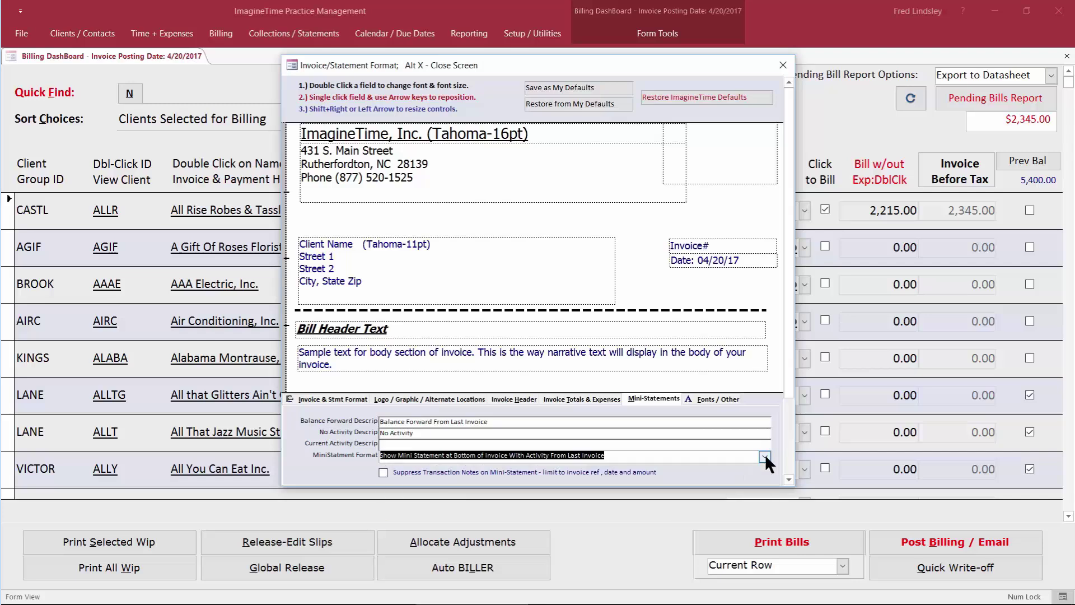
left_click(782, 66)
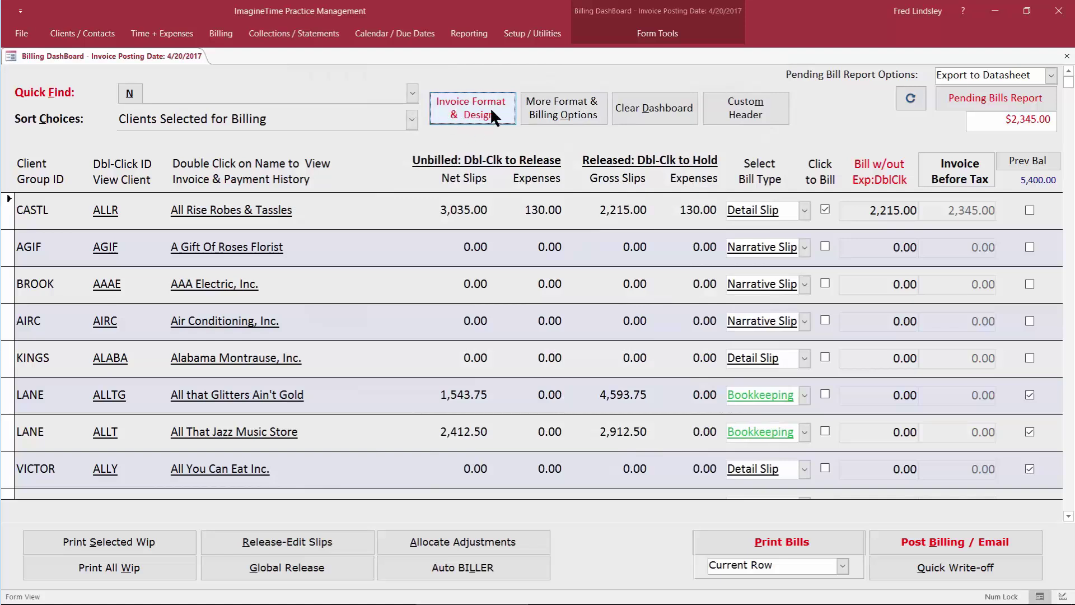
Review the detail slip bill display options, both from the All Rise Robes & Tassles bill type and from the general billing options.
double_click(752, 213)
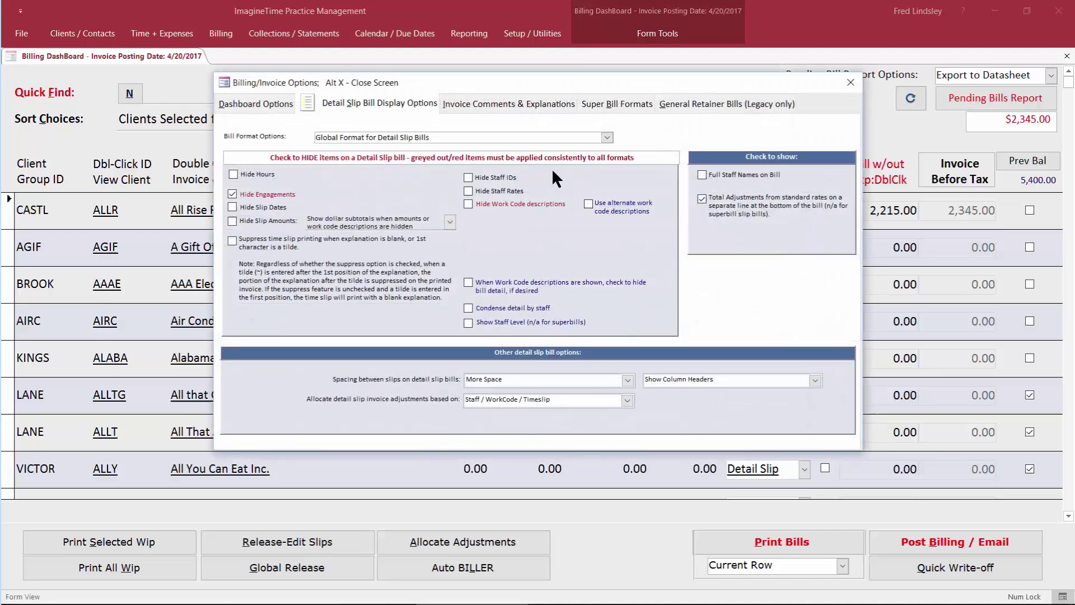
left_click(851, 86)
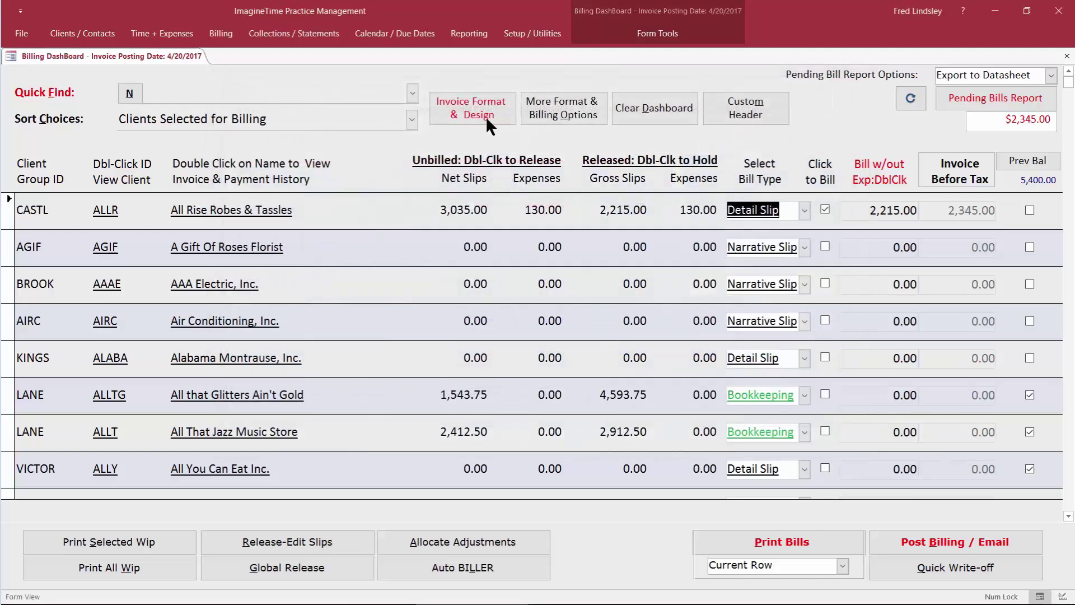
left_click(539, 115)
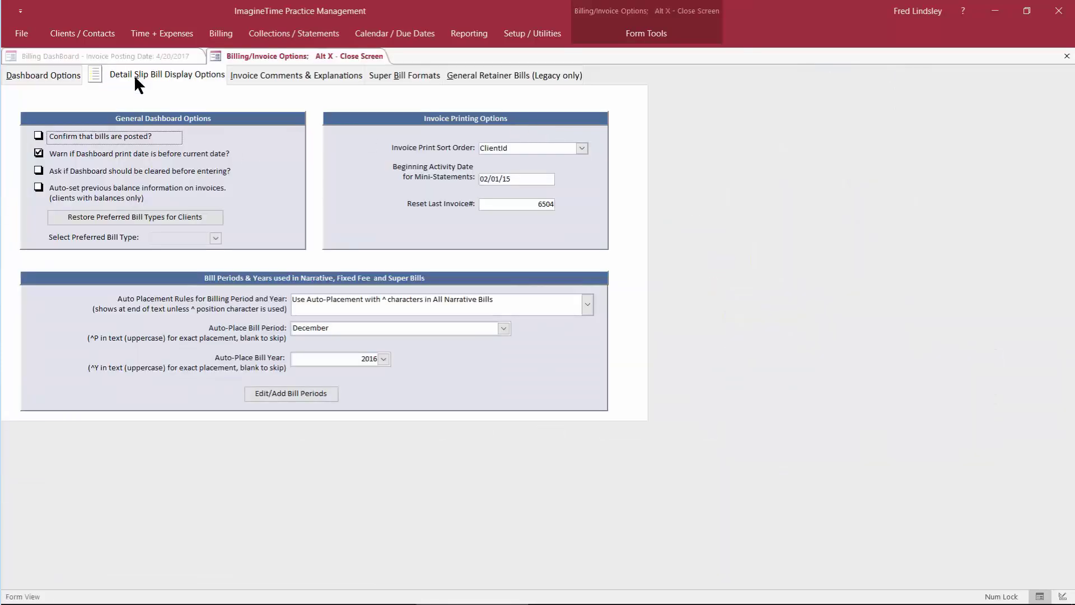
left_click(136, 79)
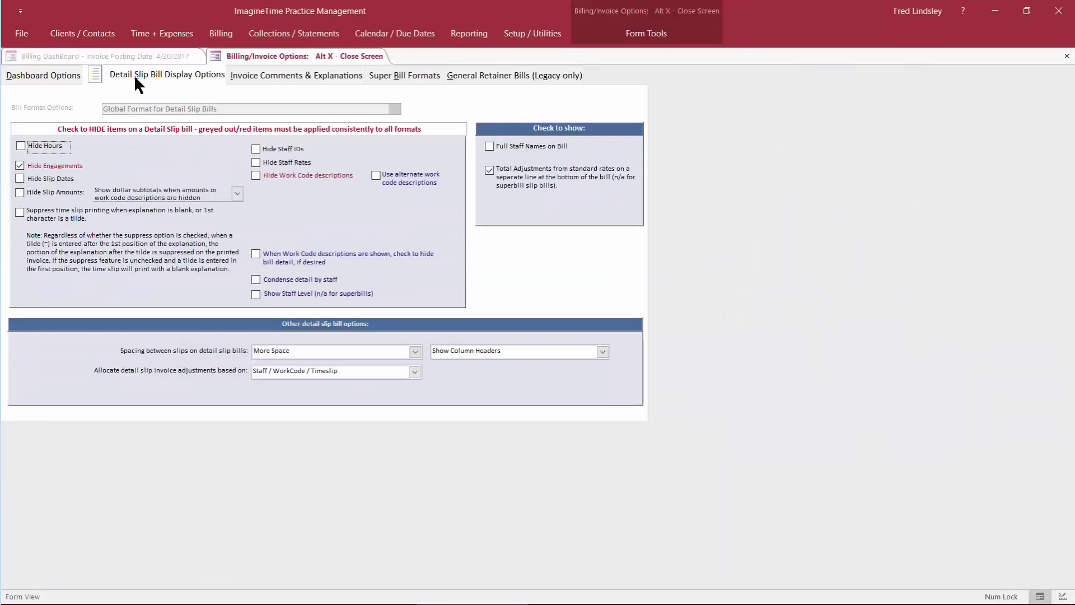
left_click(1067, 56)
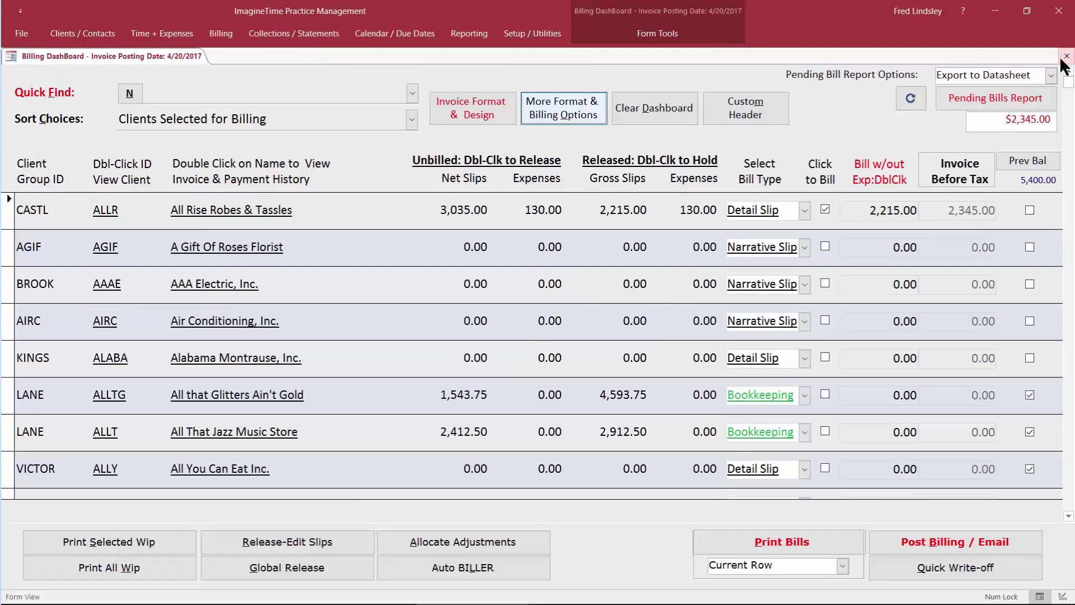
Show the custom bill header for the All Rise Robes & Tassles row, review its text, and hide it again.
left_click(24, 213)
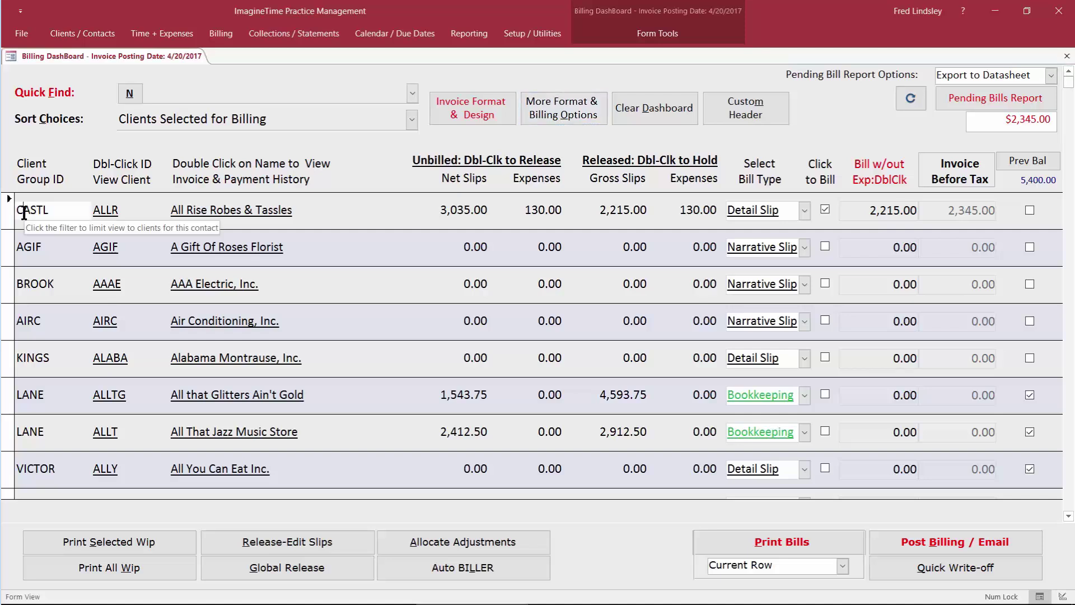
left_click(748, 116)
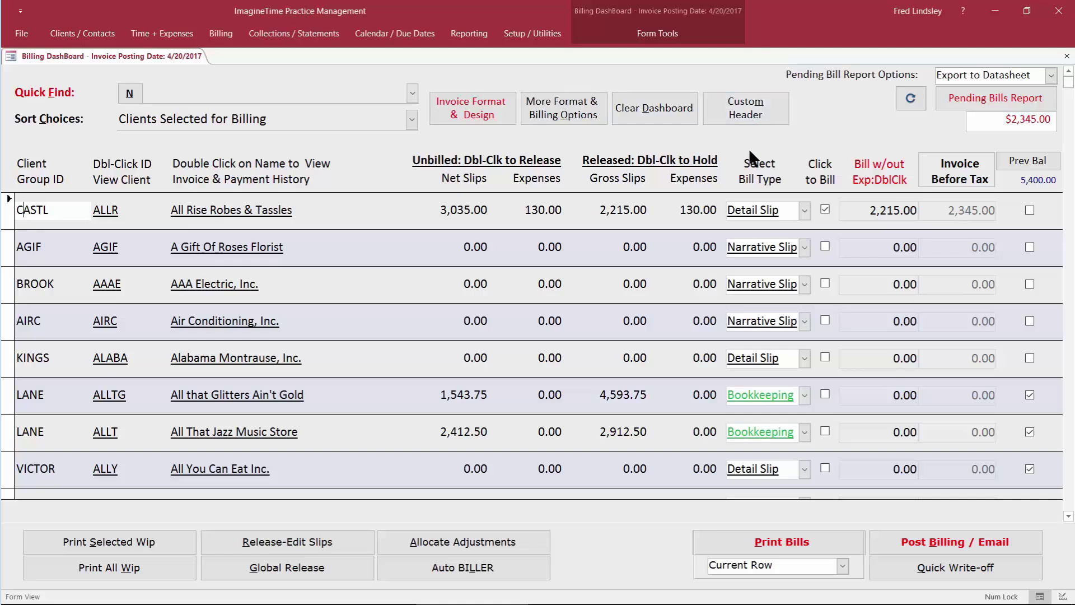
left_click(734, 112)
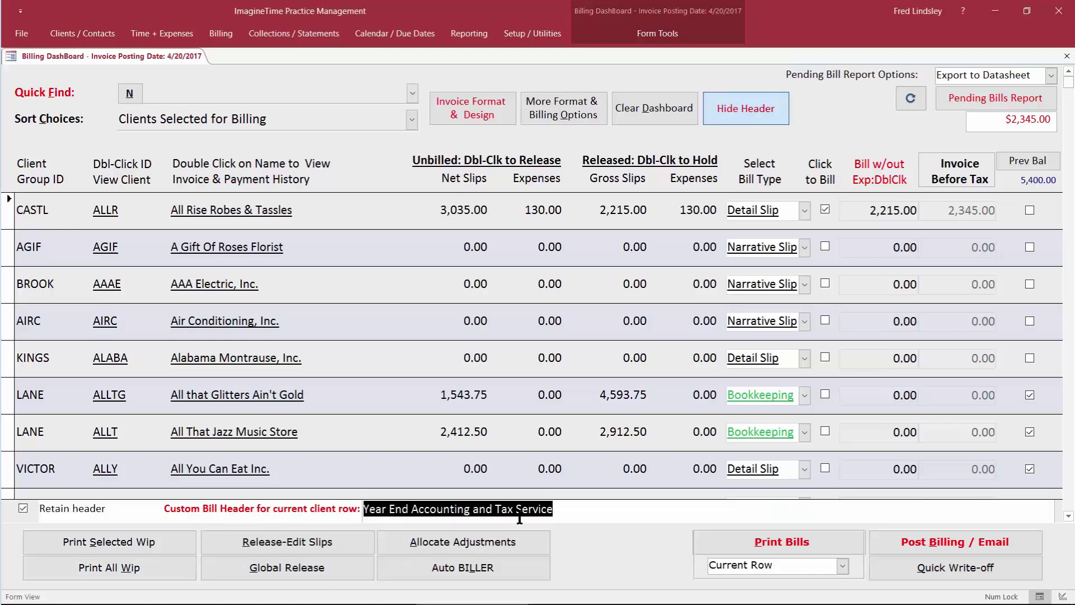
left_click(650, 516)
left_click(361, 514)
left_click(9, 216)
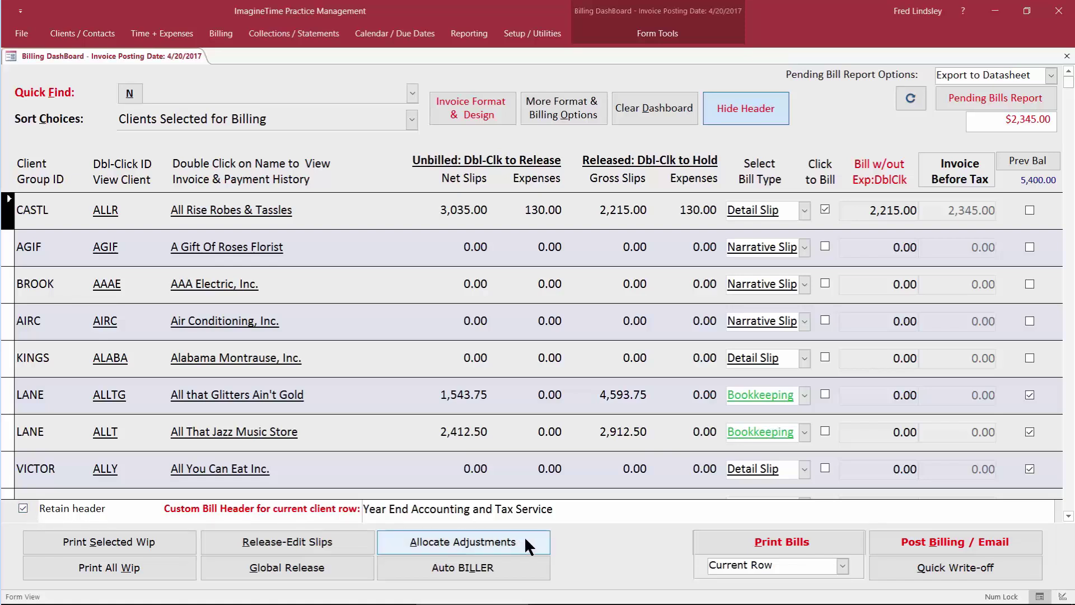
left_click_drag(597, 514, 330, 514)
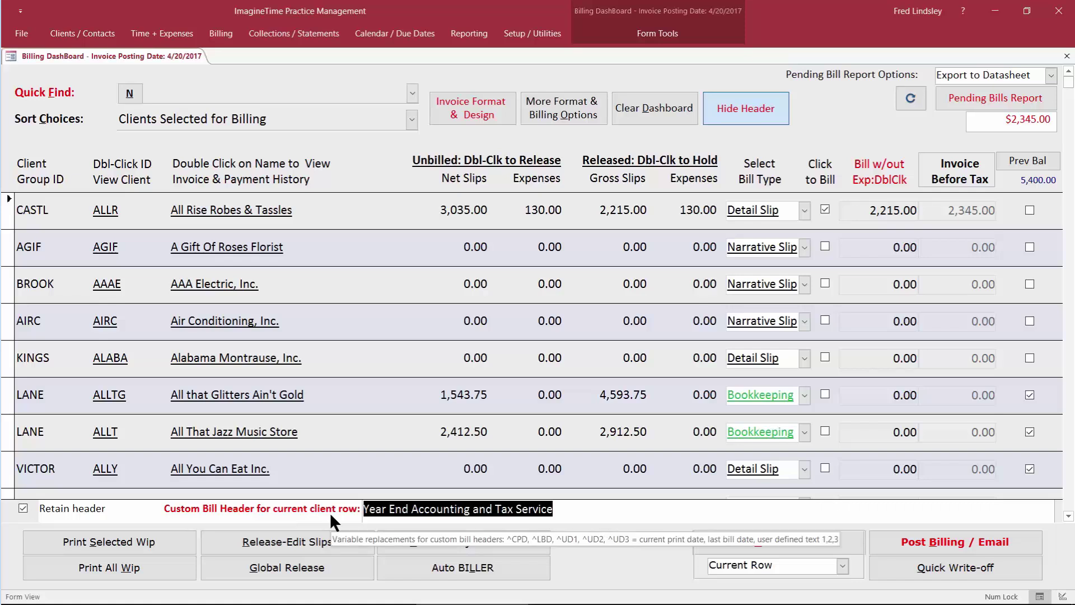
left_click(726, 106)
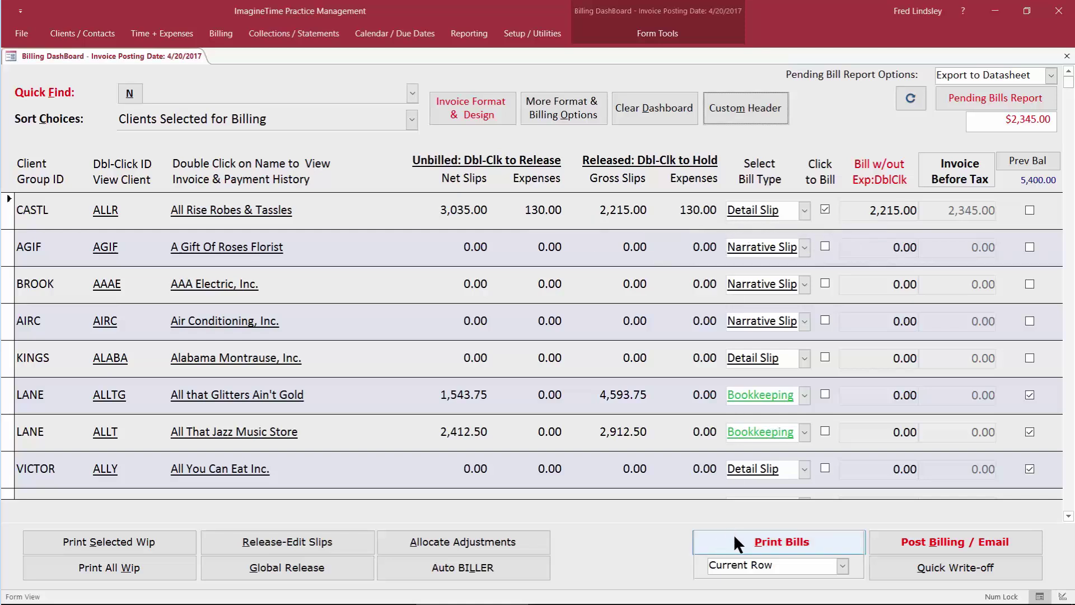
Preview the All Rise Robes & Tassles bill with printing limited to Current Row, check its charges and expenses, and close the preview.
left_click(842, 565)
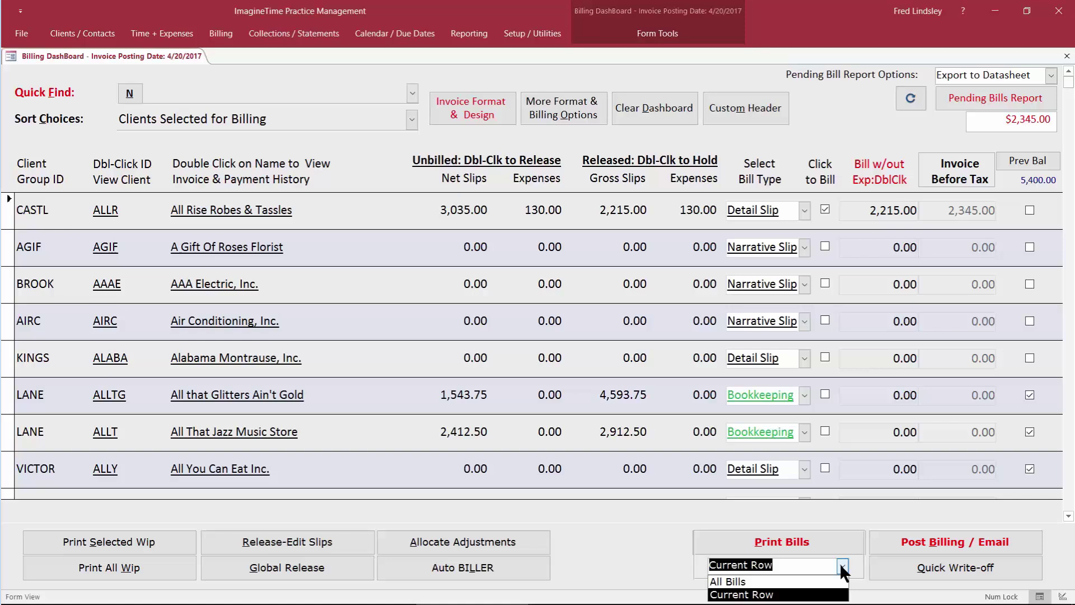
left_click(842, 565)
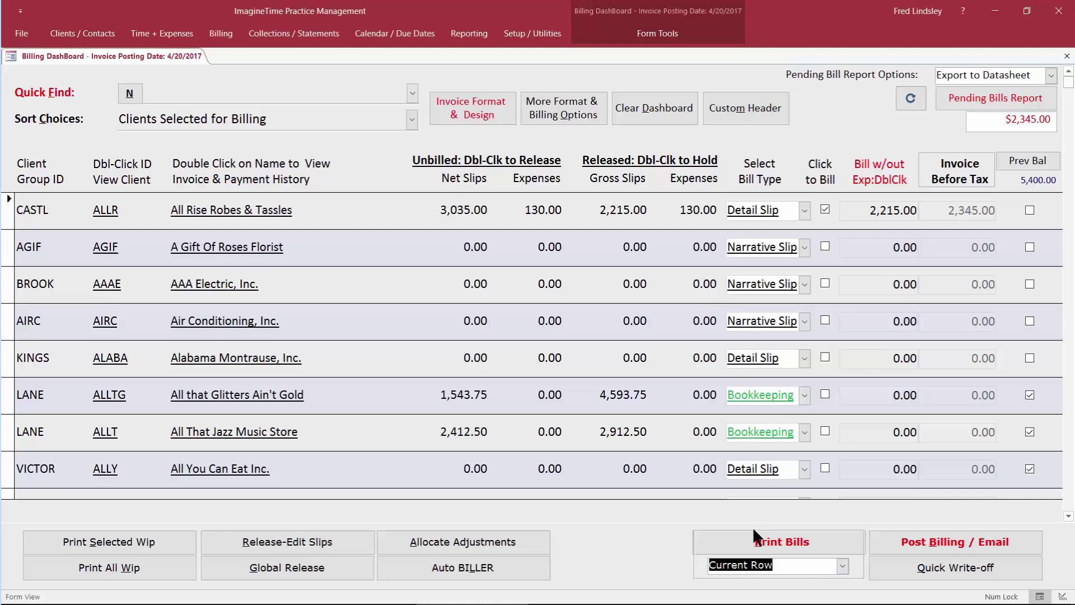
left_click(10, 212)
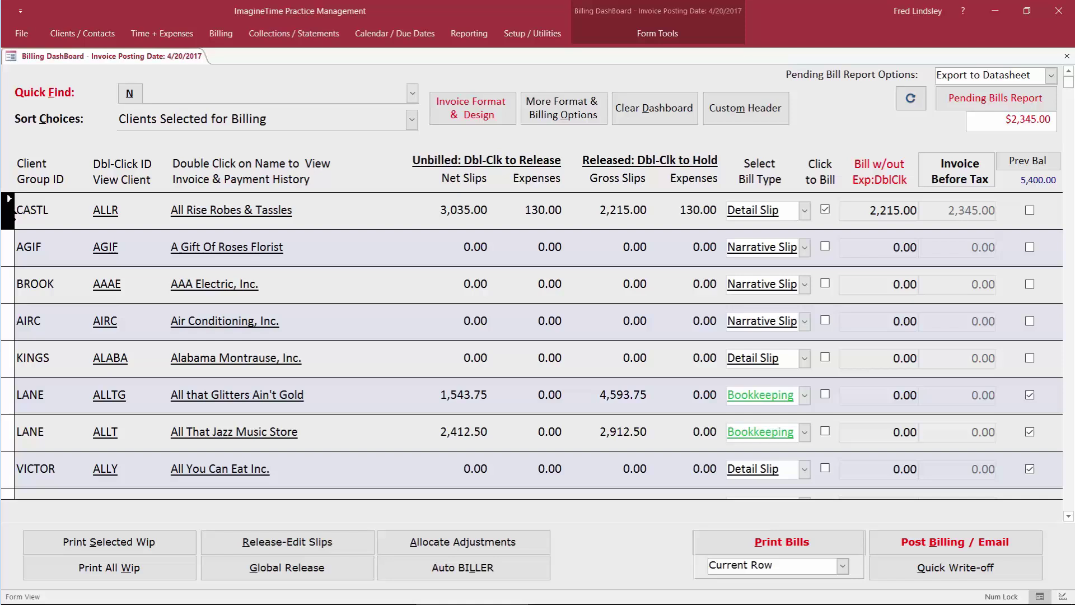
left_click(780, 543)
left_click(582, 364)
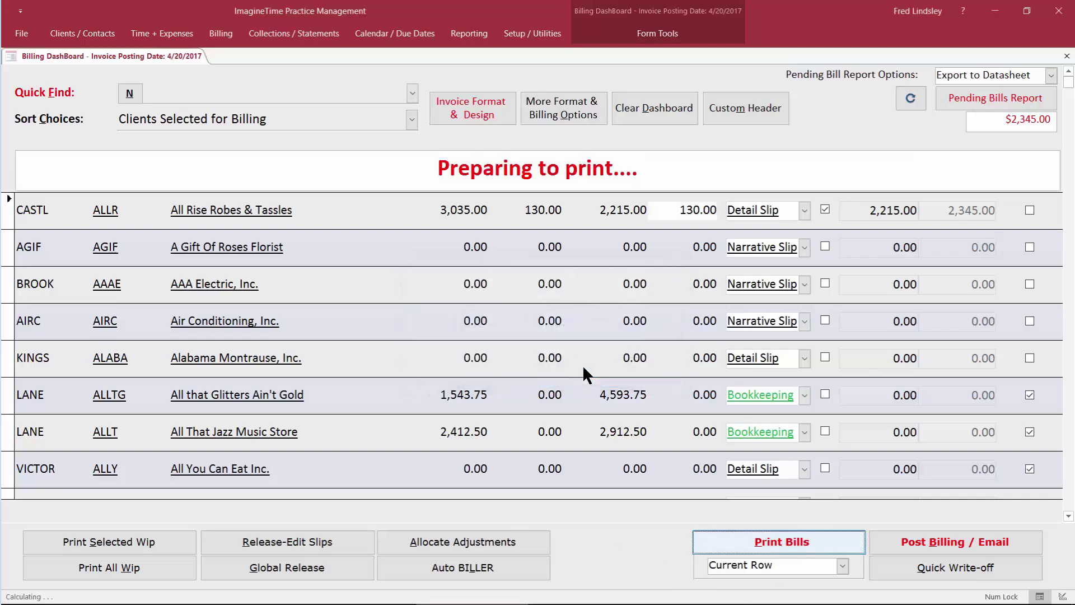
scroll(498, 184, "down", 5)
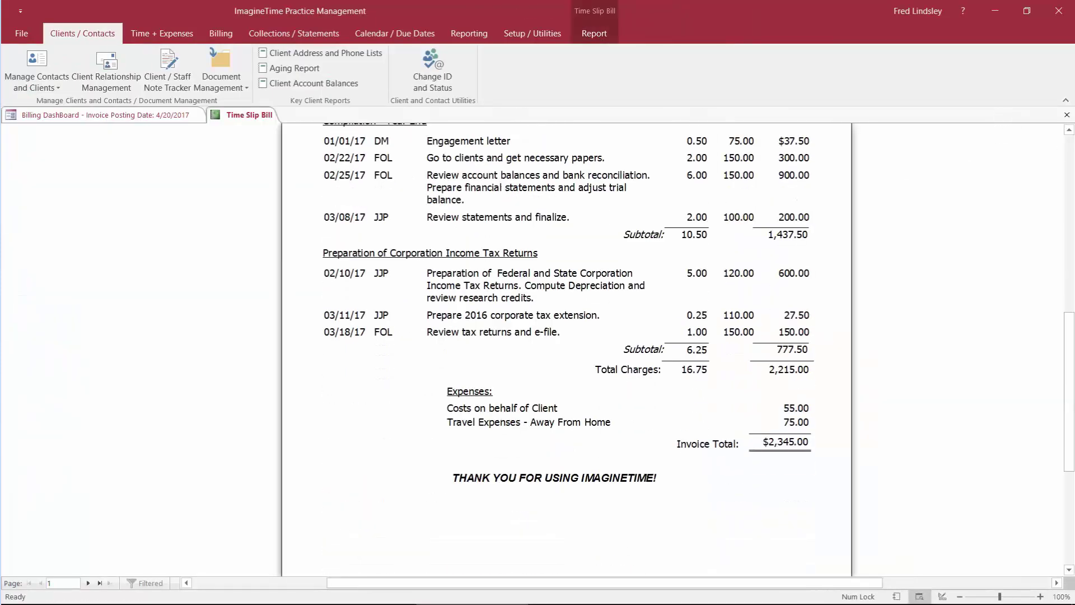
left_click(1067, 115)
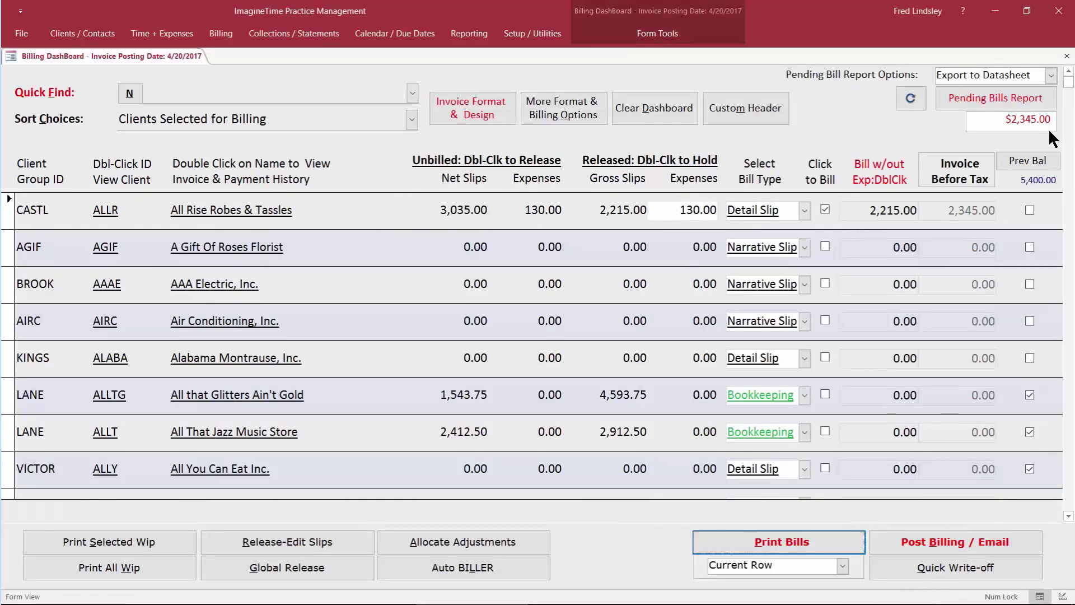
Open the All Rise Robes & Tassles slips for releasing and editing, and review the chargeable time and expense entries.
left_click(242, 547)
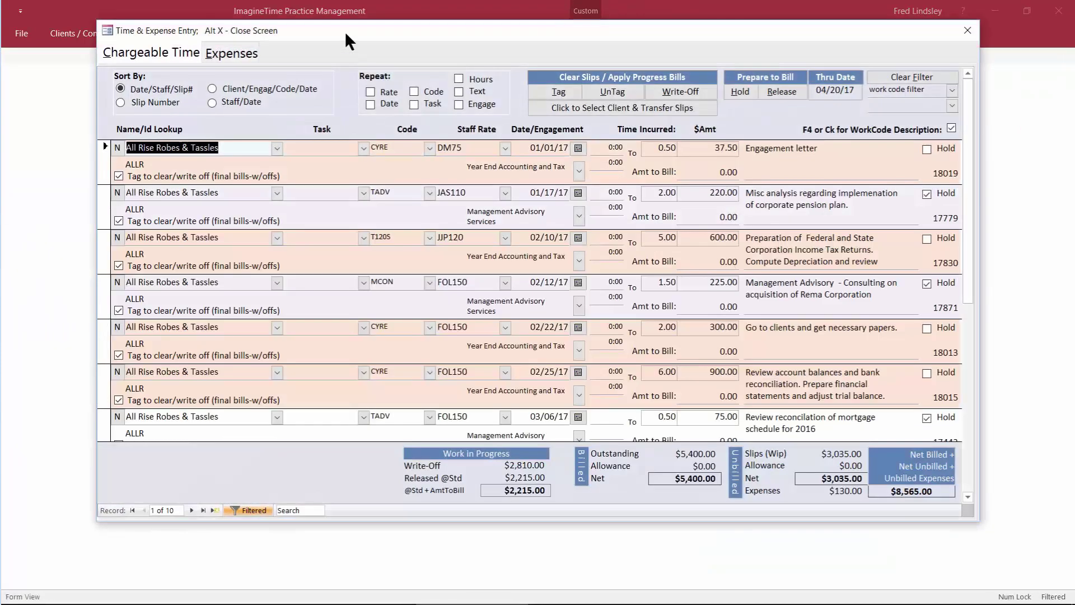
left_click_drag(343, 32, 348, 59)
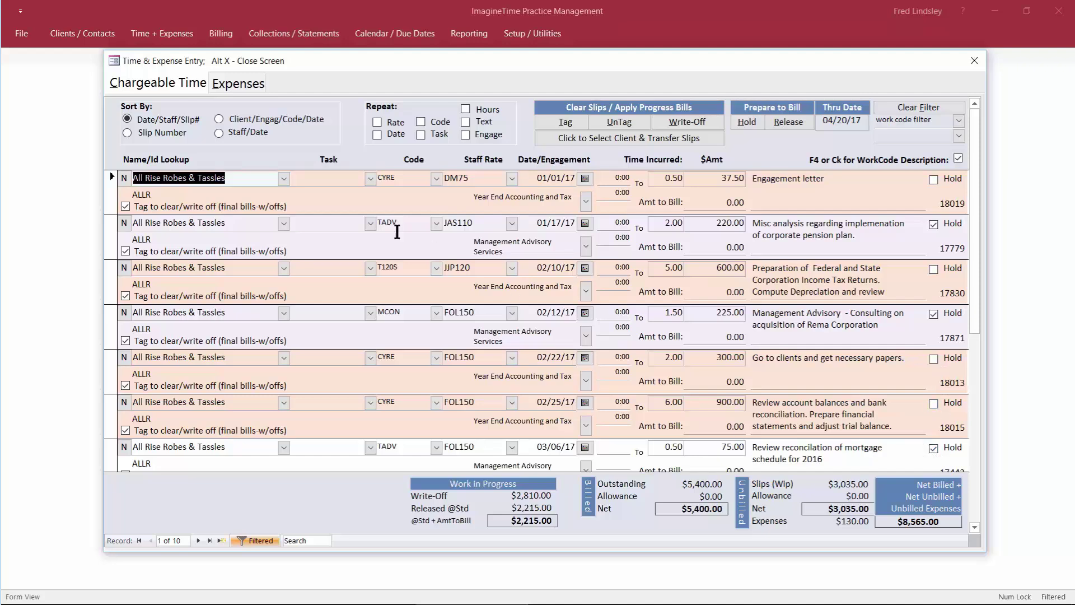
left_click(227, 85)
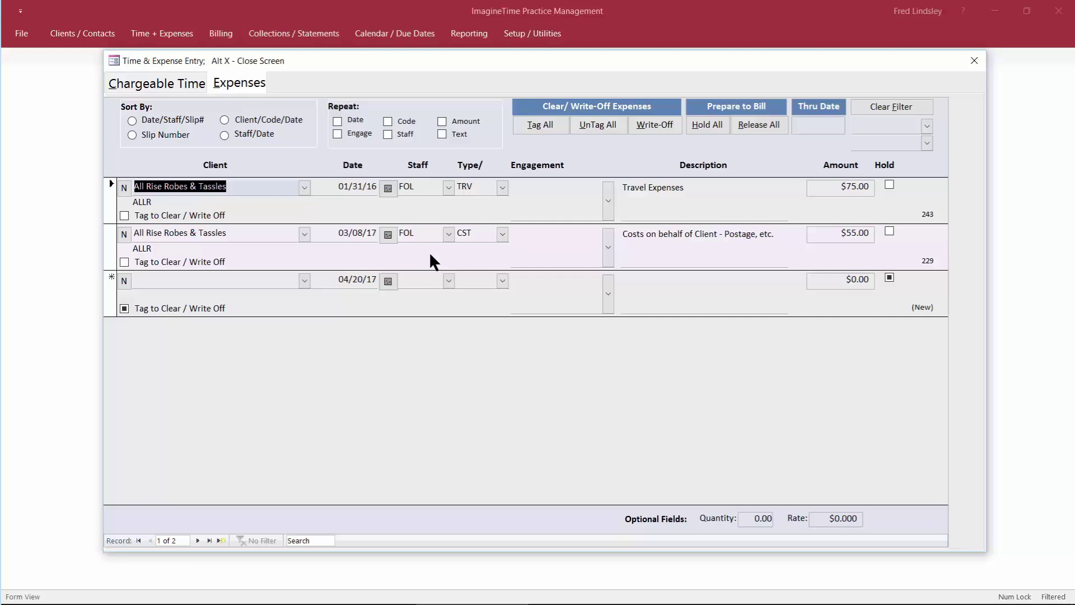
left_click(134, 88)
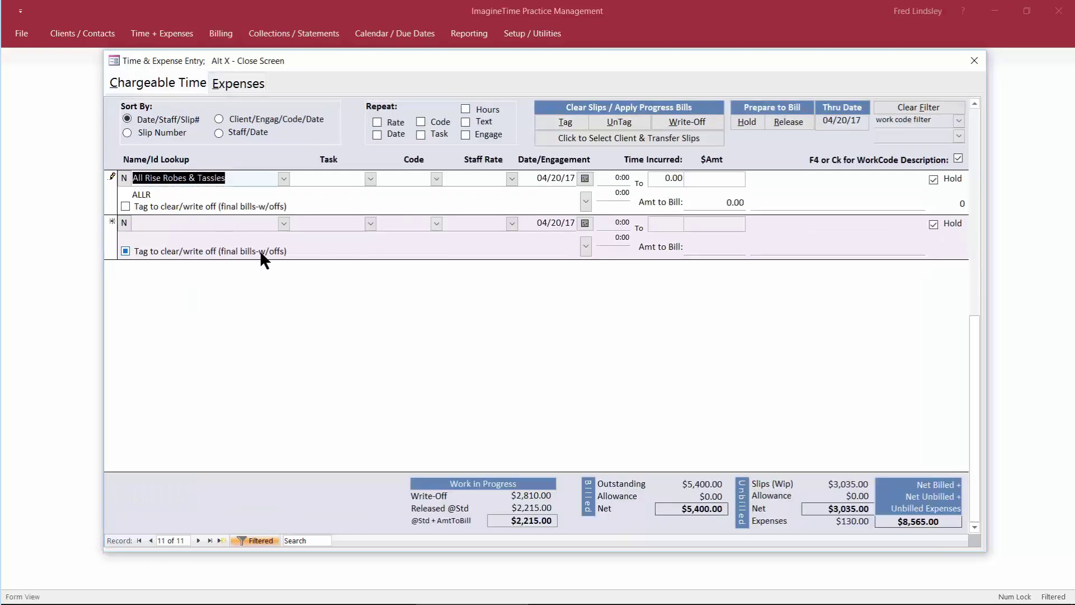
left_click(260, 249)
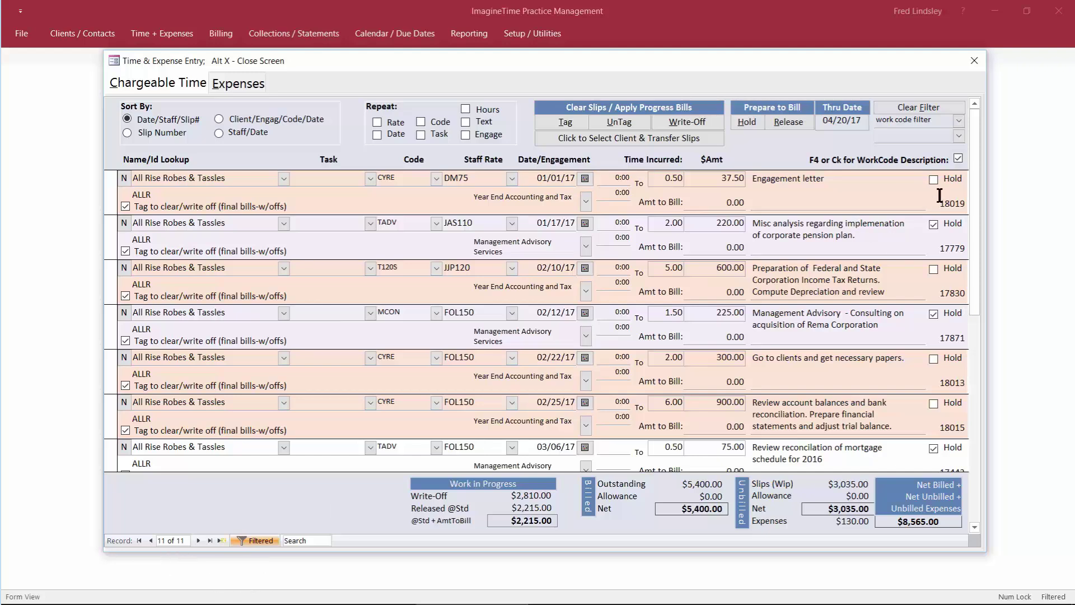
Filter the chargeable time slips by engagement to CompYrEnd, the 2016 Year End Accounting engagement.
left_click(959, 122)
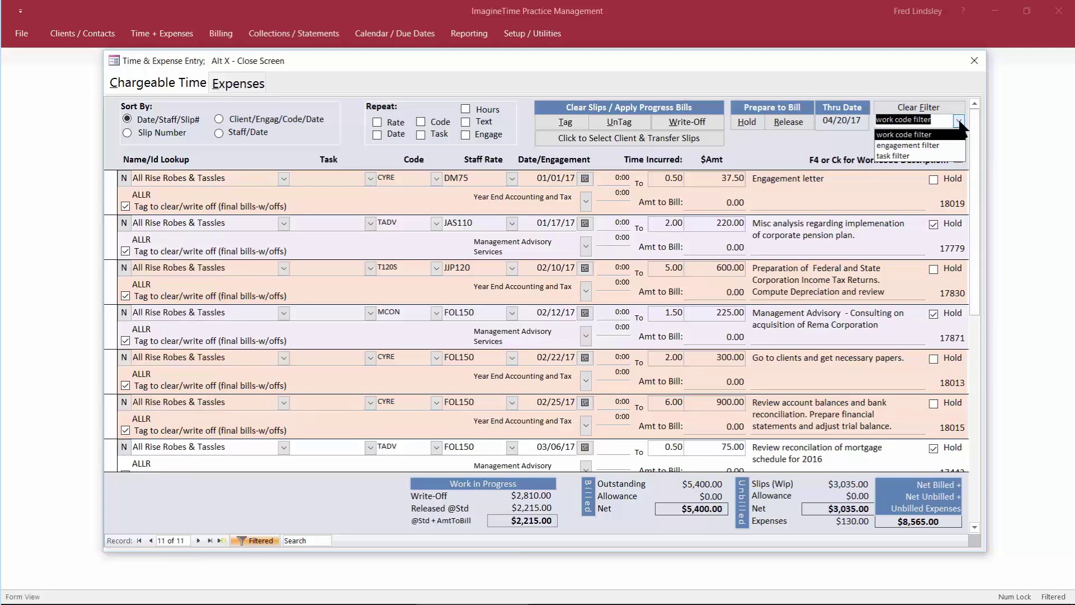
left_click(952, 135)
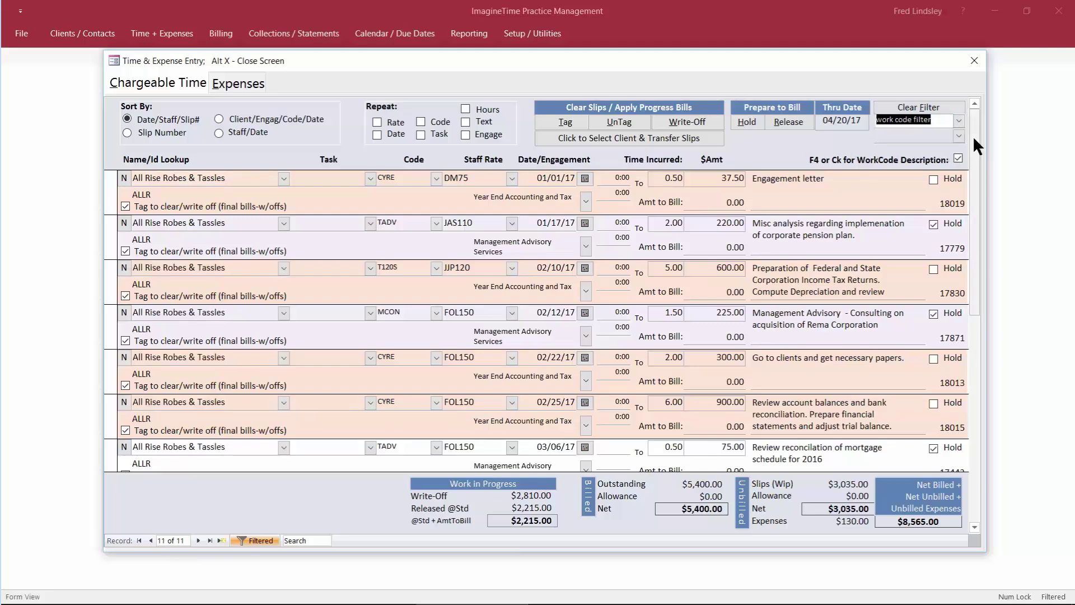
left_click(958, 136)
left_click(960, 120)
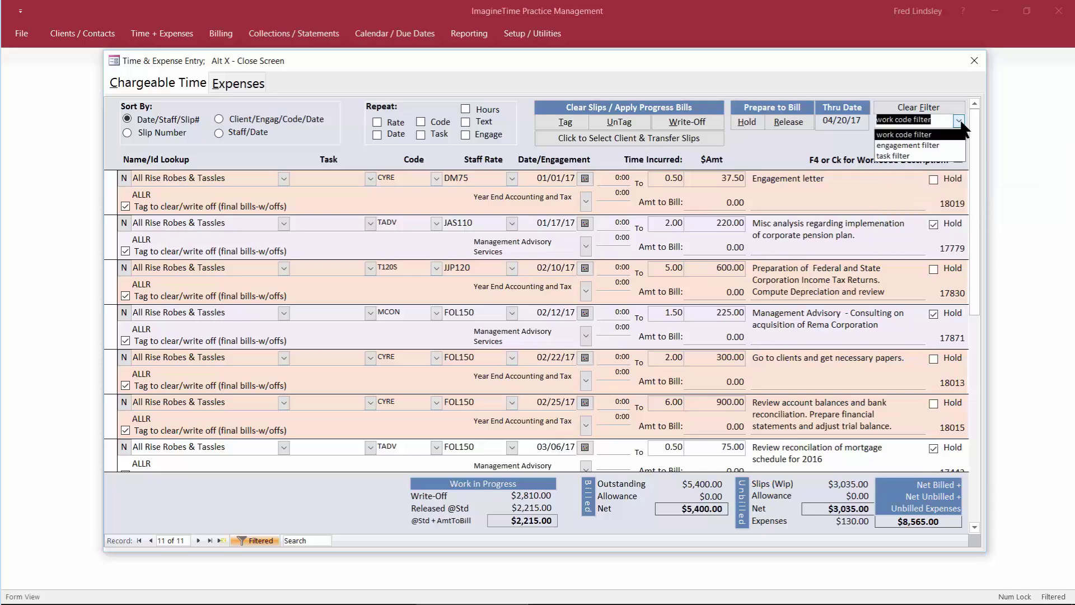
left_click(919, 145)
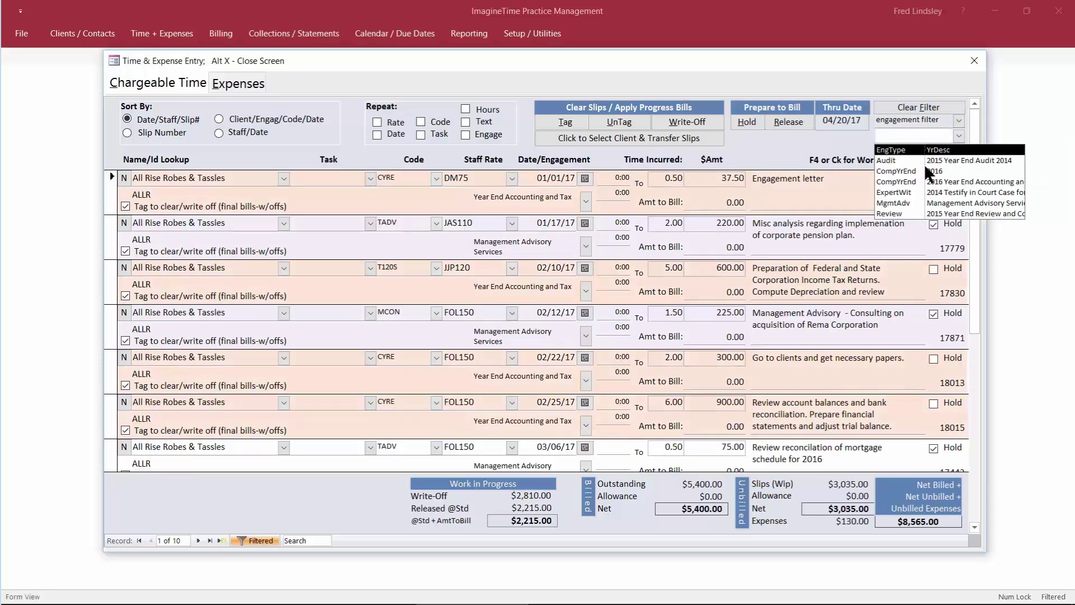
left_click(908, 181)
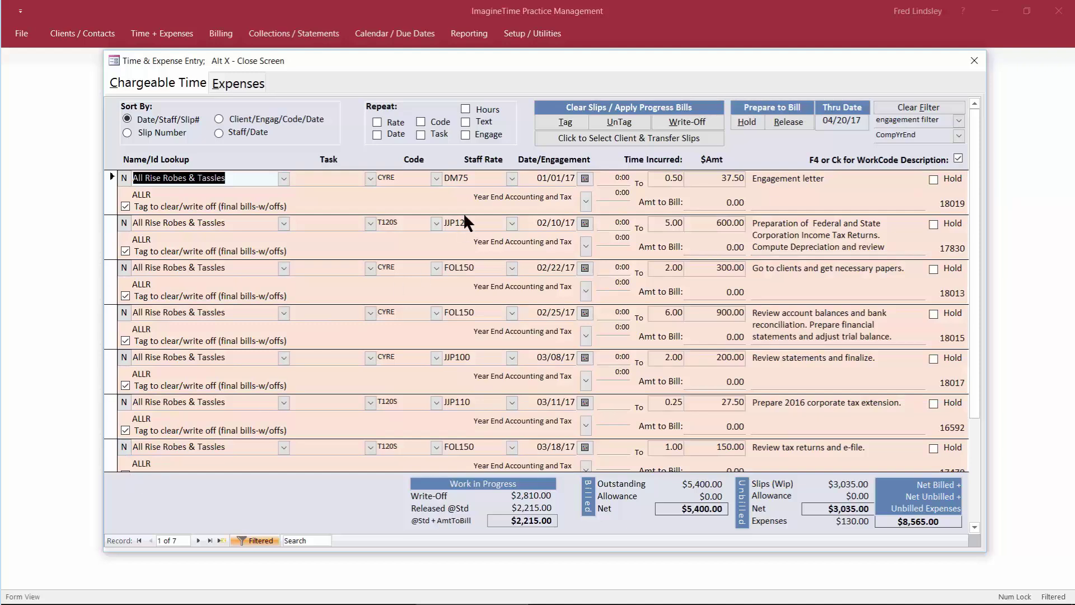
left_click(479, 196)
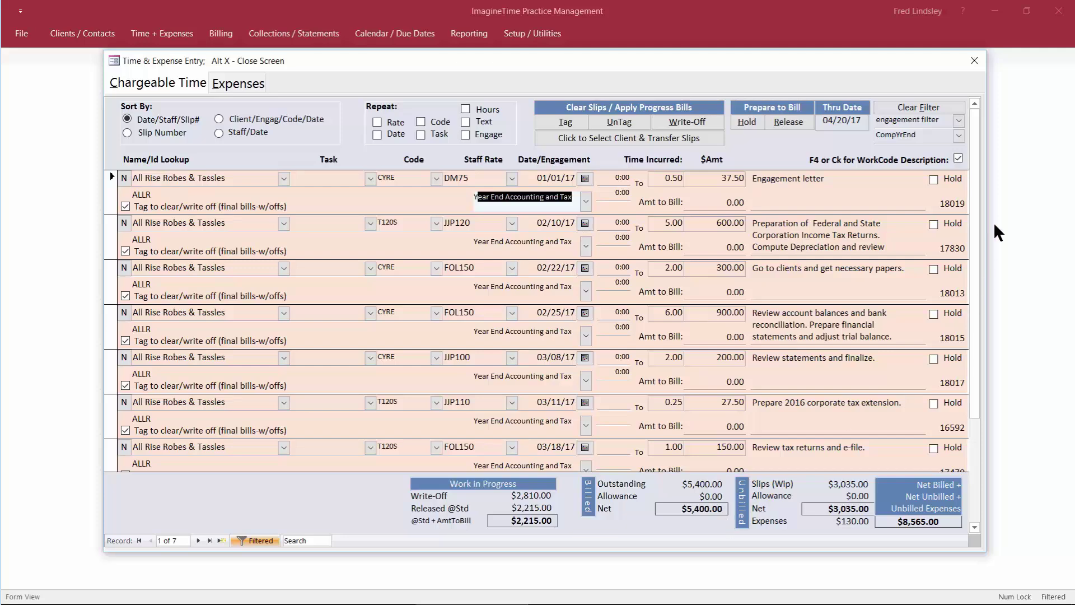
left_click_drag(973, 176, 974, 137)
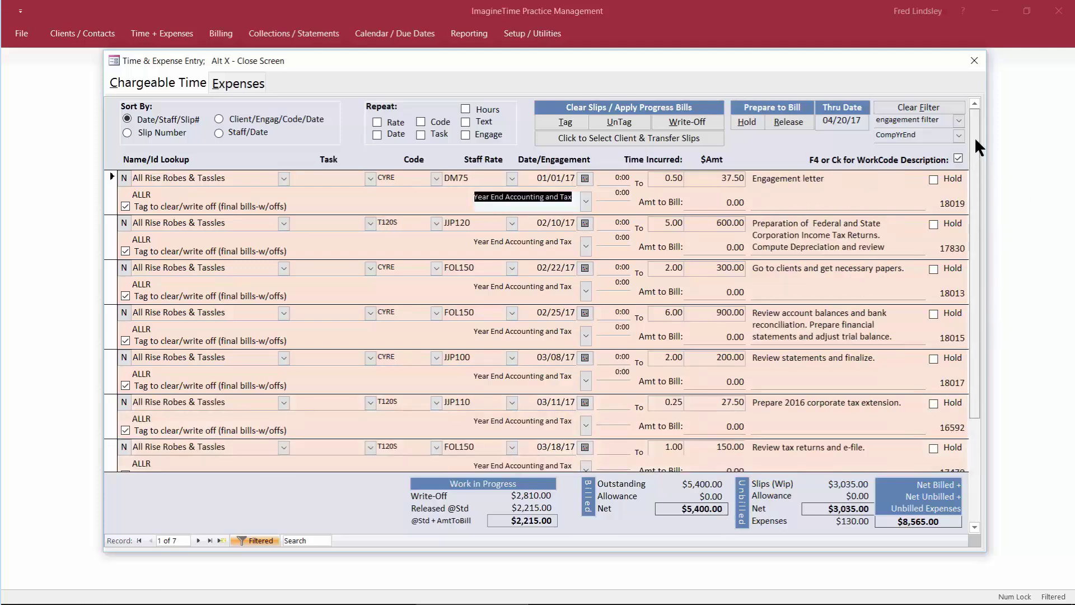
Release the filtered year-end accounting and tax slips for billing.
left_click(741, 120)
left_click(786, 120)
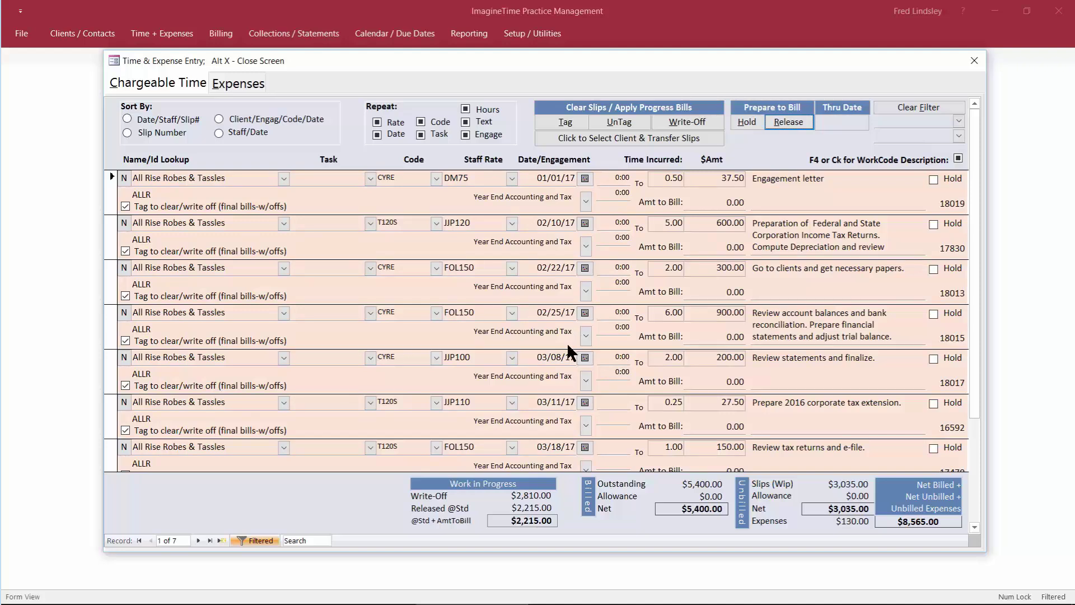
left_click(958, 121)
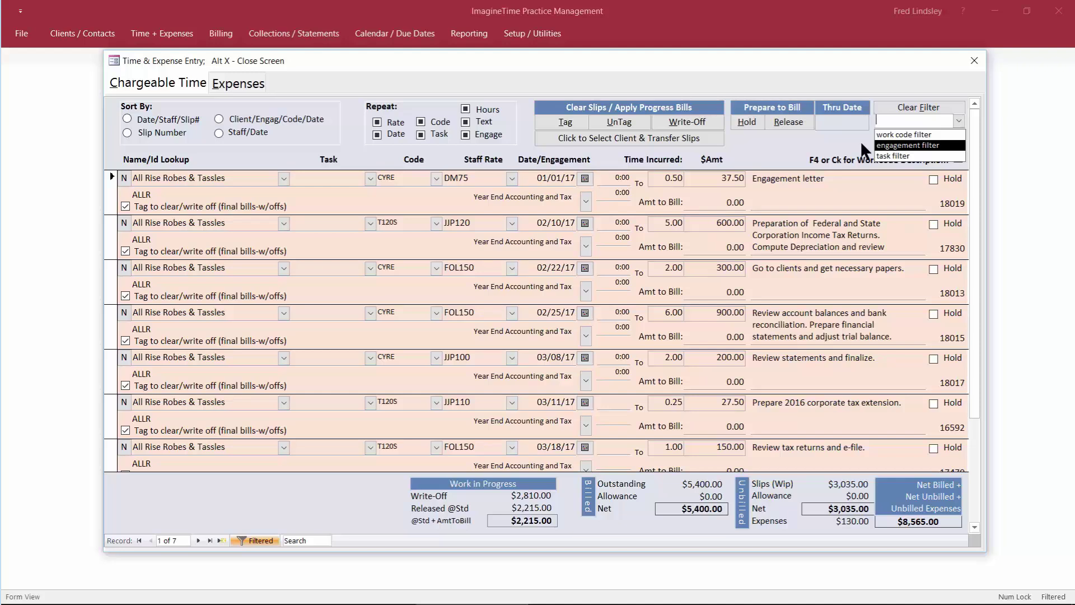
key("Return")
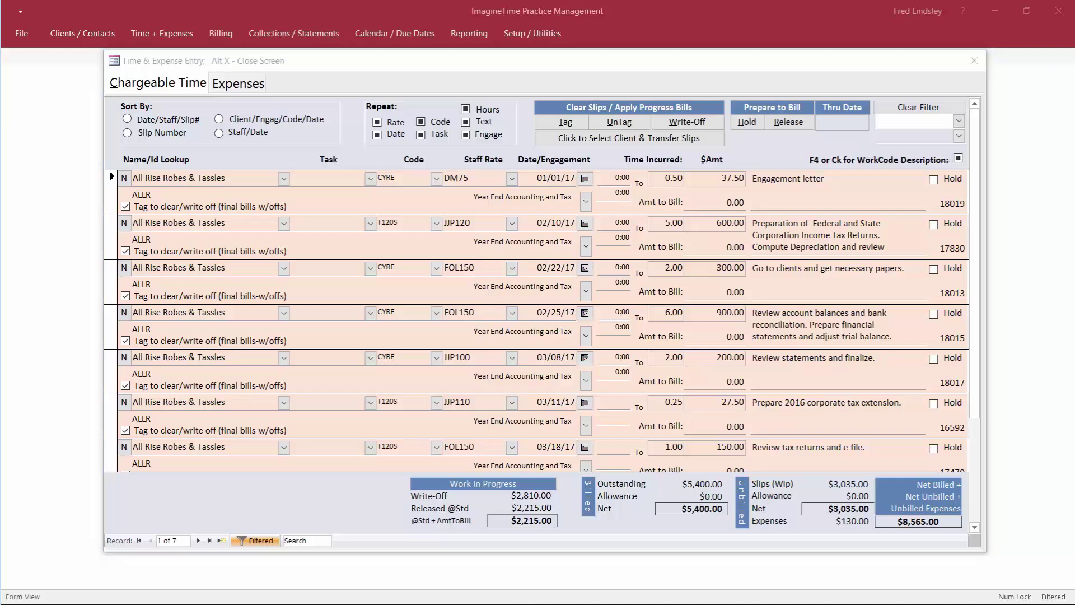
Add a period to the end of the "Engagement letter" explanation on the 01/01/17 slip.
left_click(839, 182)
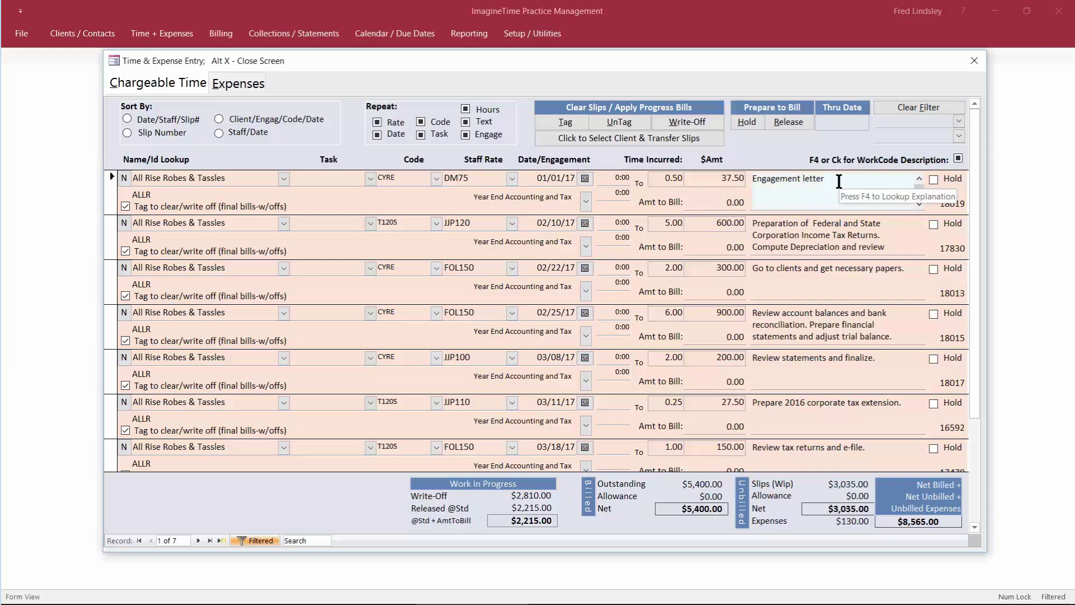
type(".")
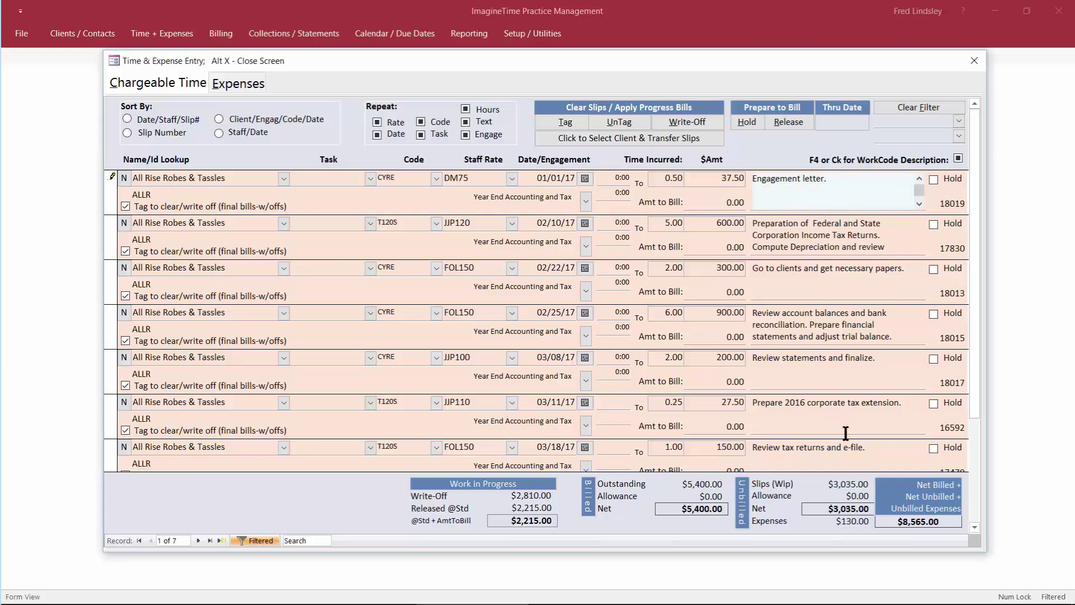
left_click(892, 247)
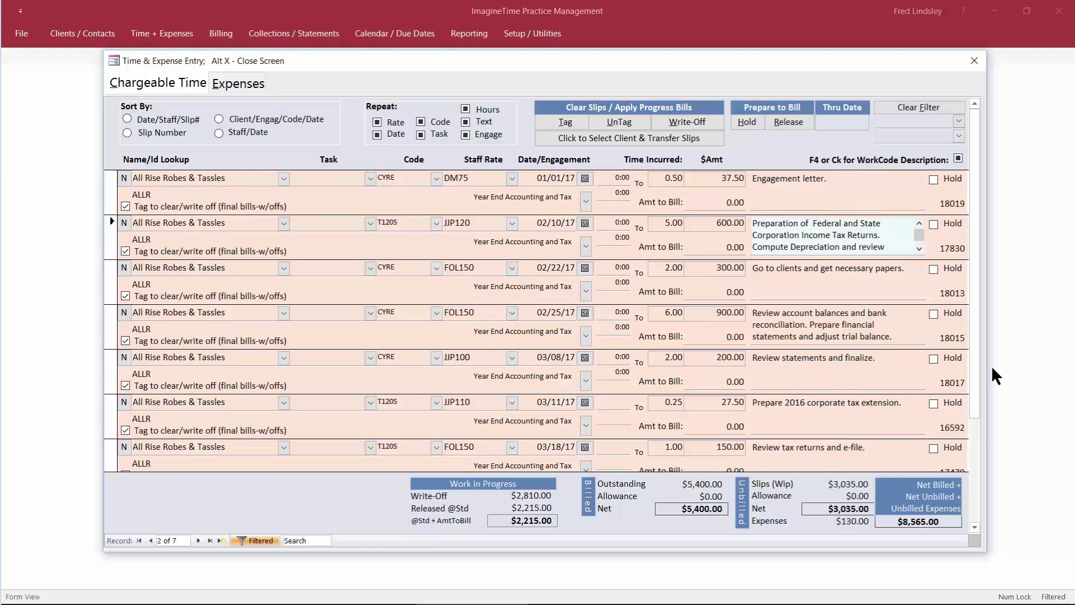
Set the time incurred on the 01/01/17 engagement letter slip to 0.75 and save the record.
left_click(675, 178)
key("BackSpace")
key("BackSpace")
type("75")
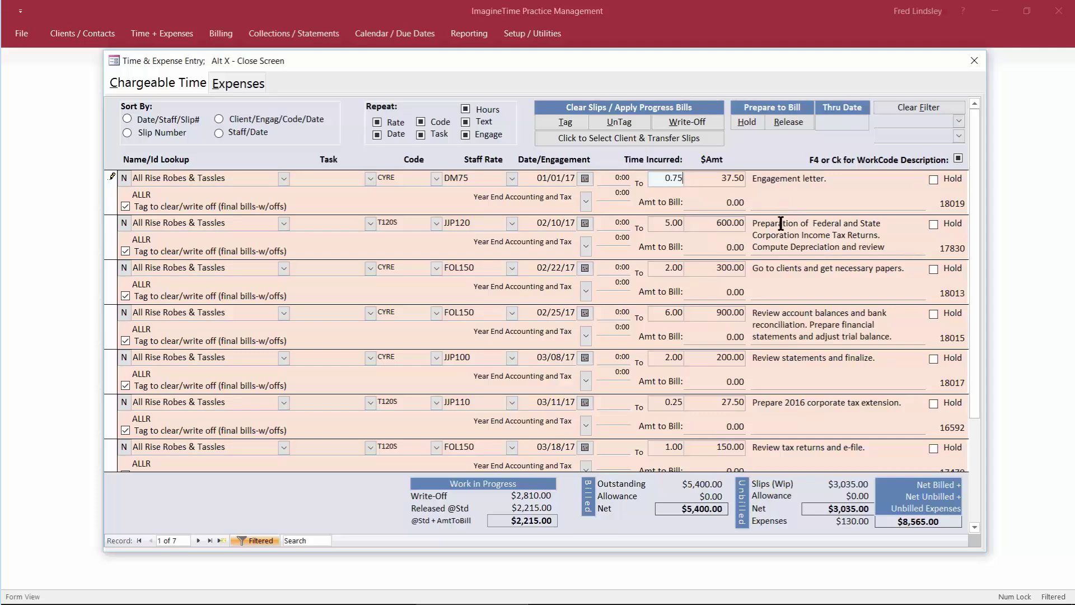
left_click(110, 194)
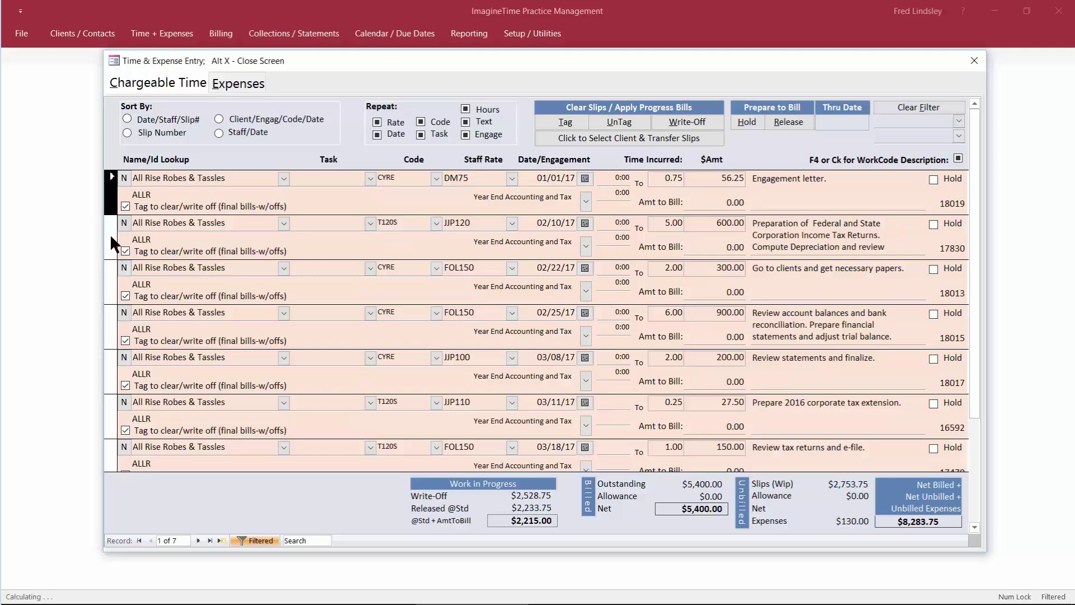
left_click(110, 233)
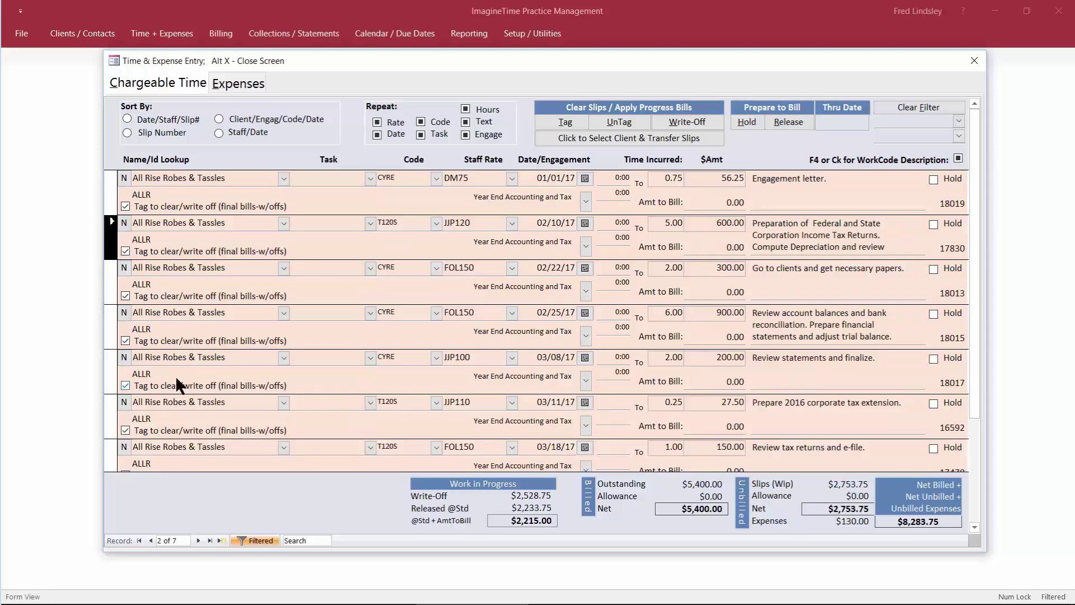
Look over the remaining time slips and the expense entries, and close the time and expense entry screen.
scroll(352, 404, "down", 2)
scroll(352, 404, "up", 2)
left_click(242, 84)
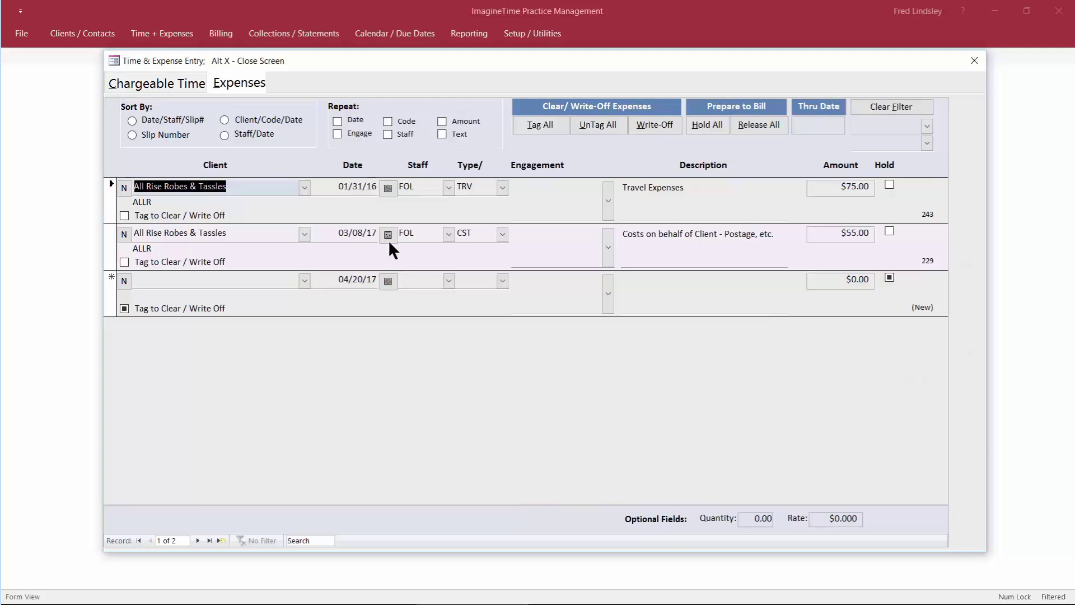
left_click(974, 59)
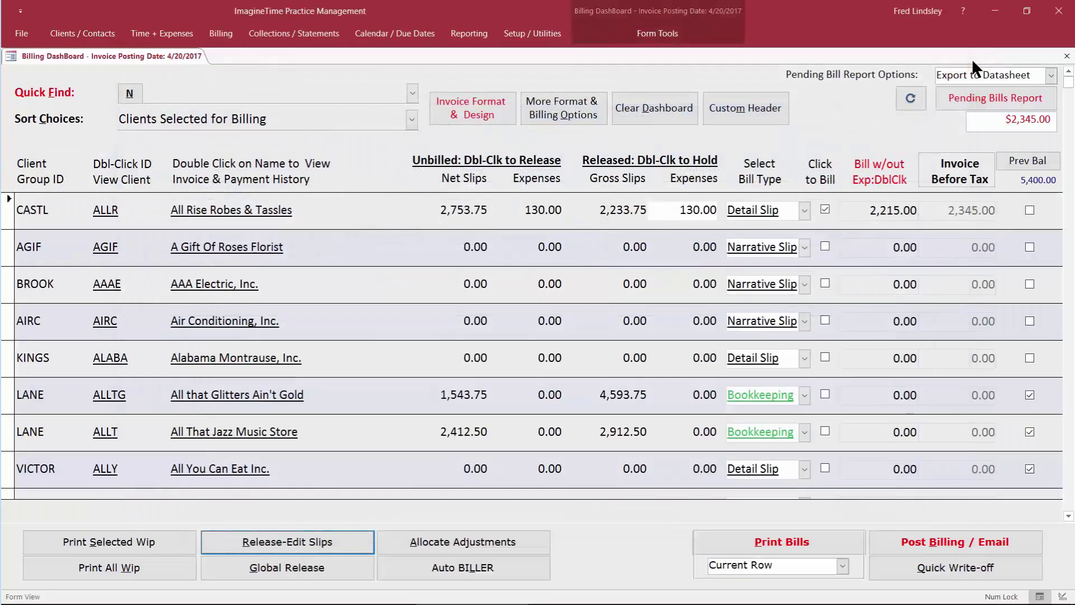
Preview the All Rise Robes & Tassles bill, examine its charges, adjustment line and expenses, and close the preview.
left_click(742, 546)
left_click(582, 367)
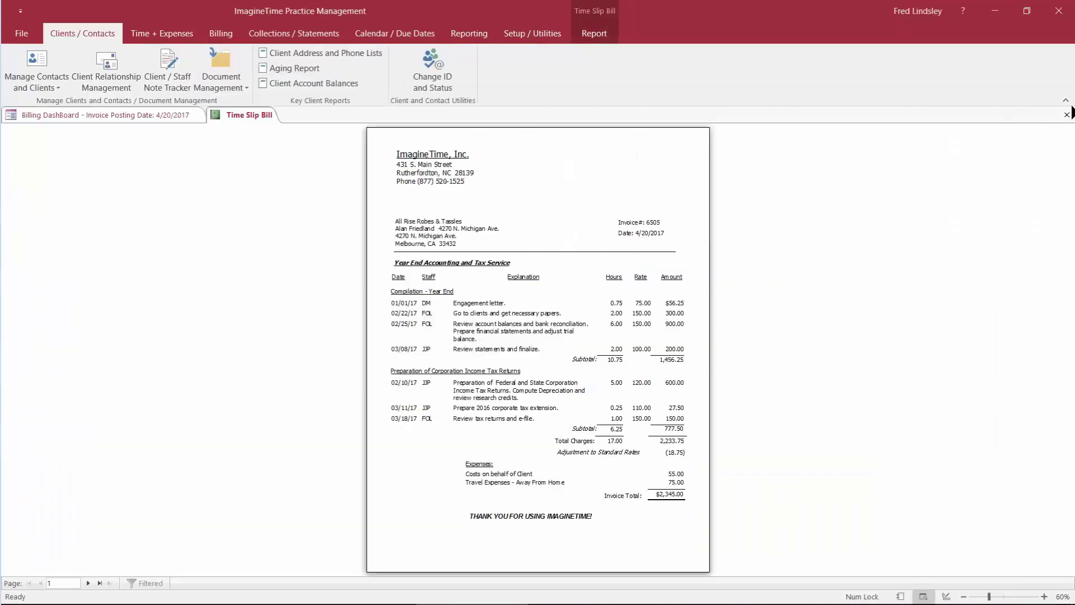
left_click(1066, 101)
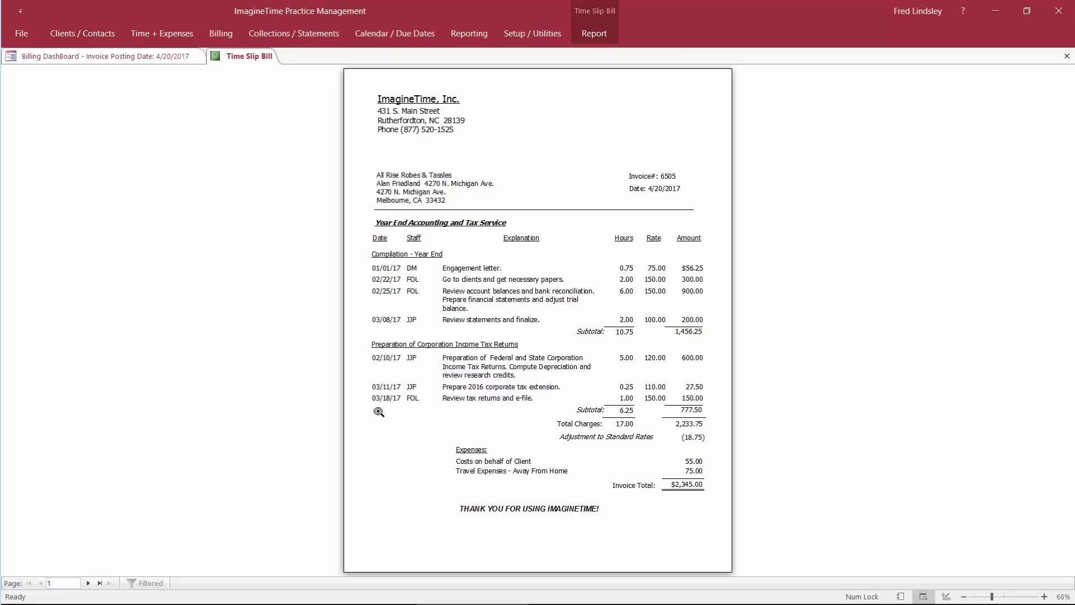
key("Escape")
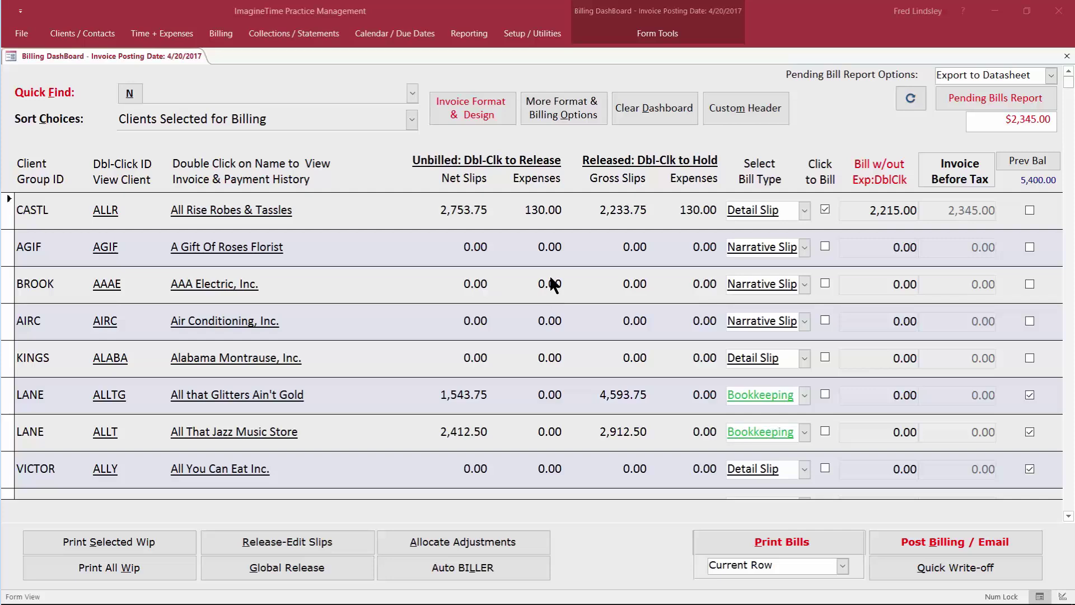
Stop detail slip bills from showing total adjustments from standard rates on a separate line, and close the billing options.
double_click(750, 213)
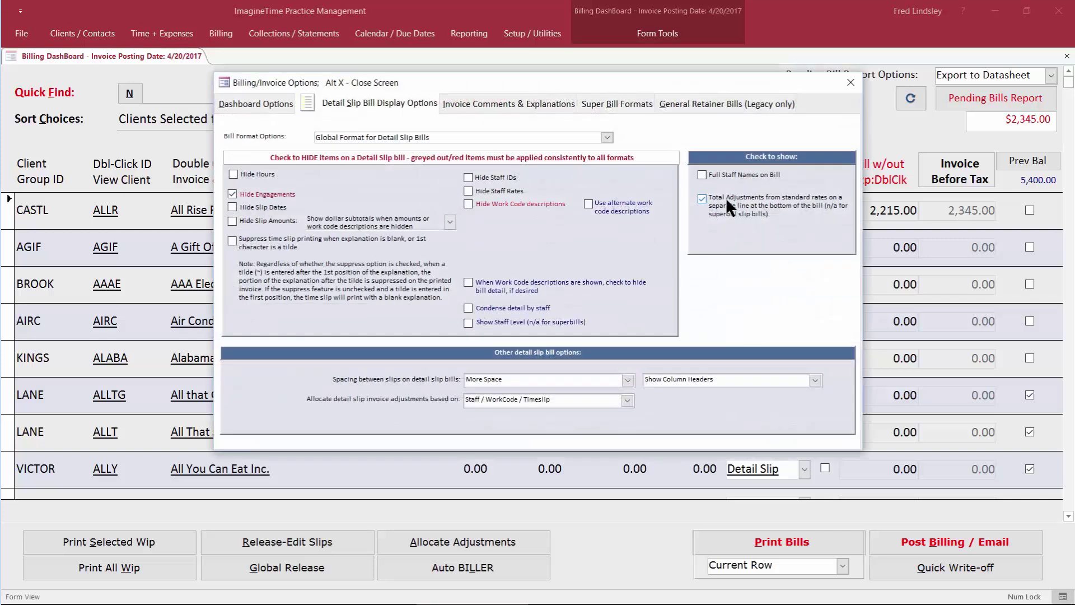
left_click(702, 198)
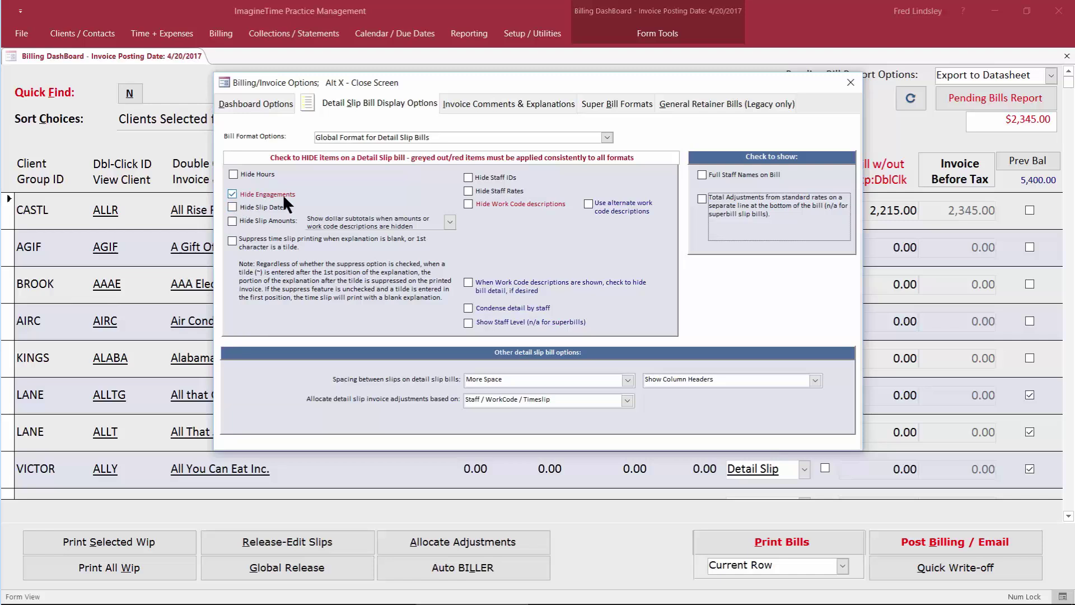
left_click(850, 83)
Set the All Rise Robes & Tassles bill amount without expenses to the released 2,233.75, and finally reduce it to 2,000.00.
left_click_drag(601, 210, 650, 211)
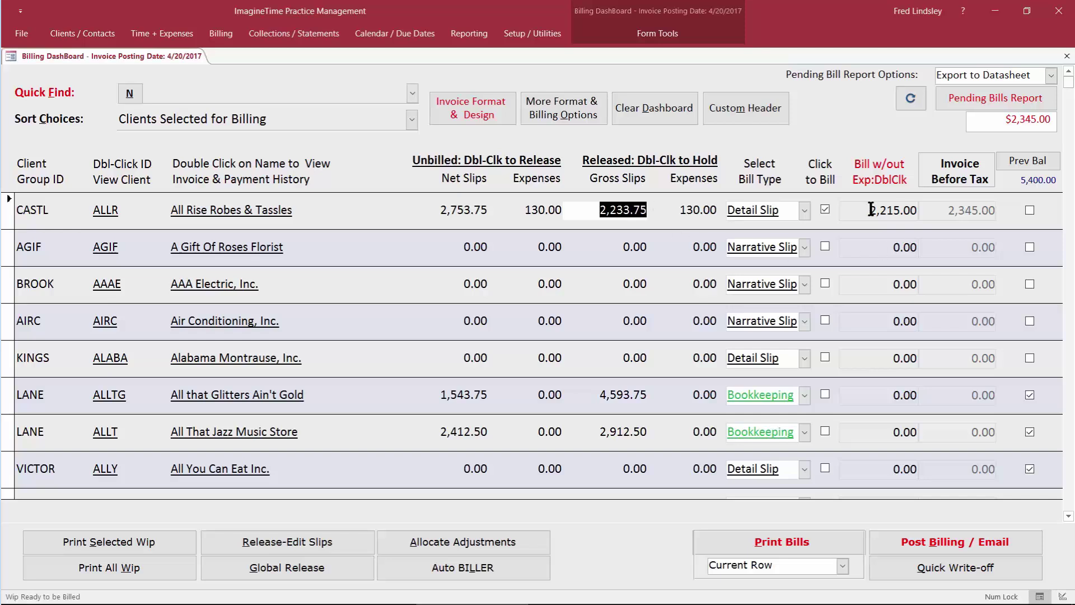
left_click_drag(869, 211, 918, 211)
type("223")
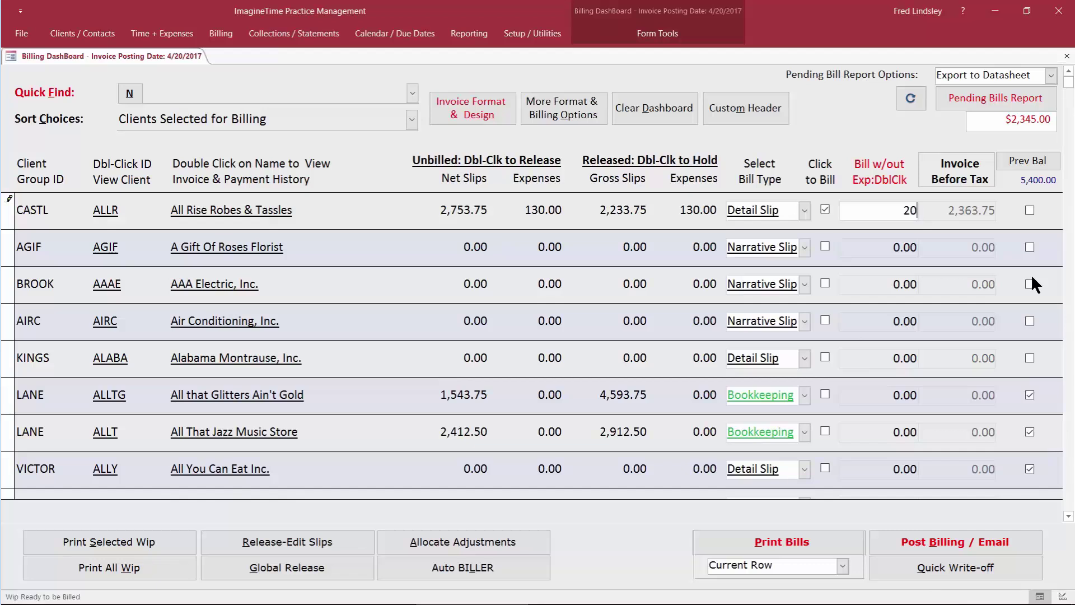
key("Return")
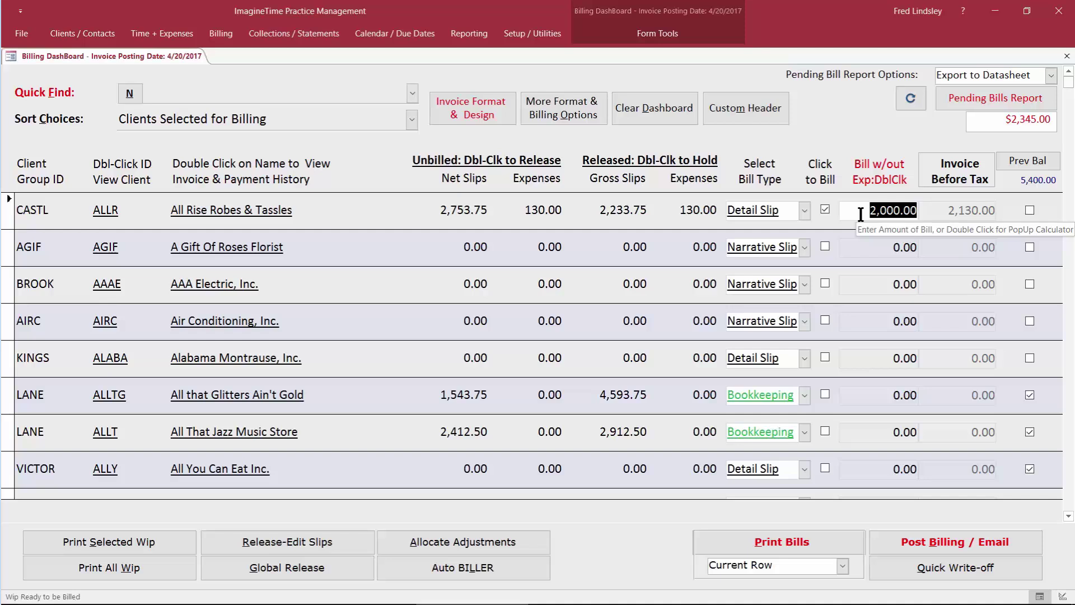
Review how the bill adjustment is allocated across the All Rise Robes & Tassles slips, and close the adjustments.
left_click(428, 544)
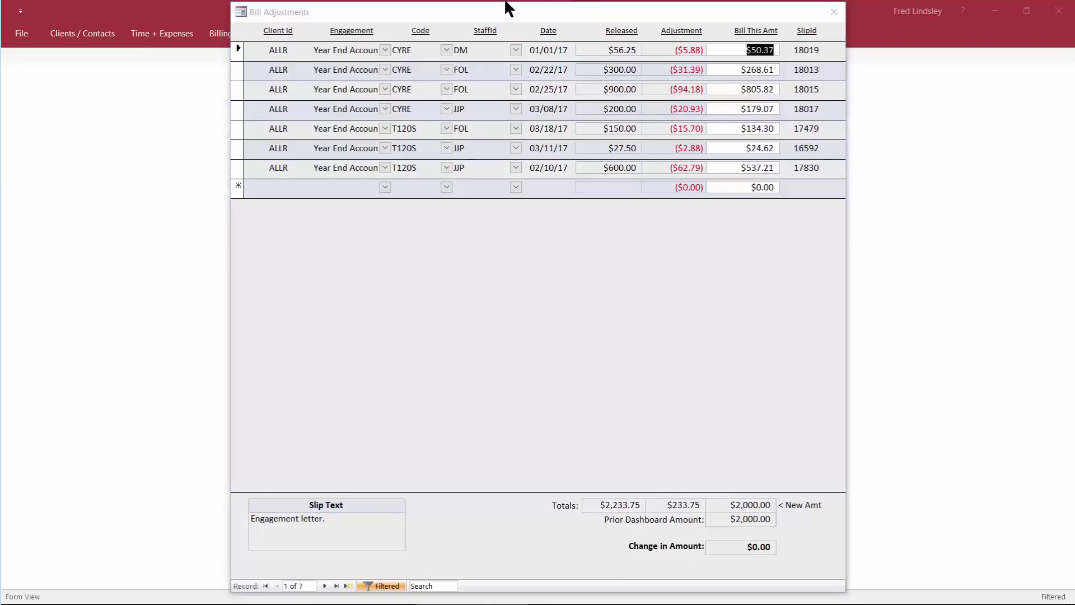
left_click_drag(506, 7, 496, 145)
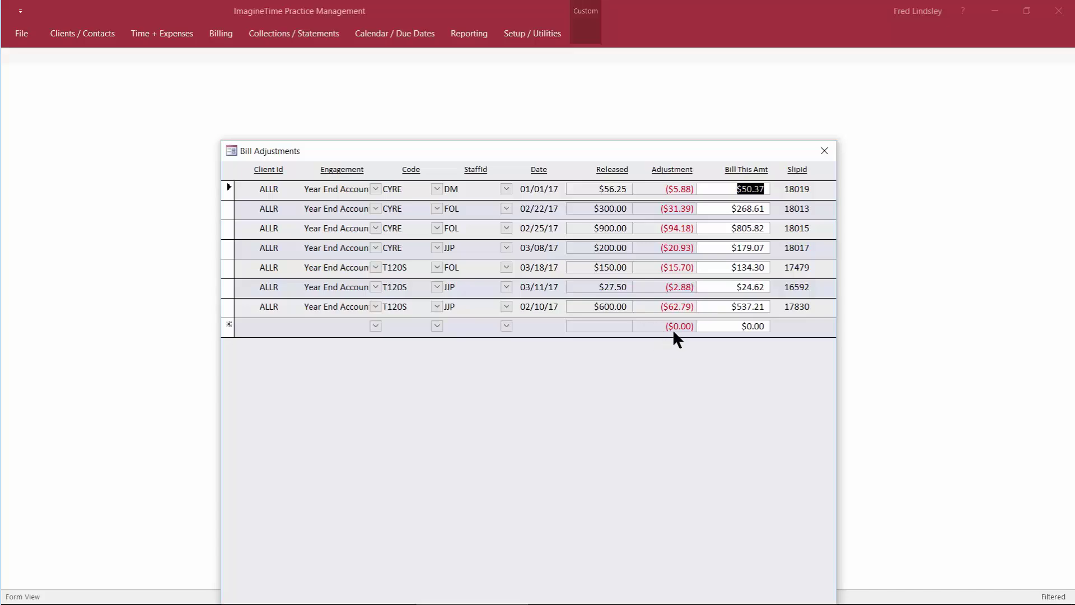
left_click_drag(735, 147, 757, 31)
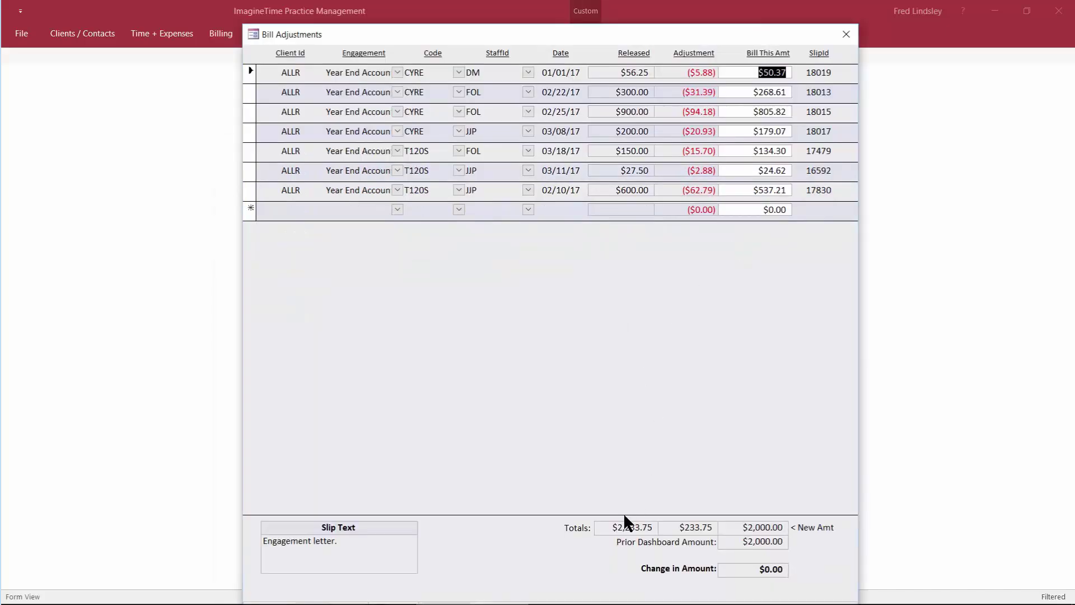
left_click(846, 34)
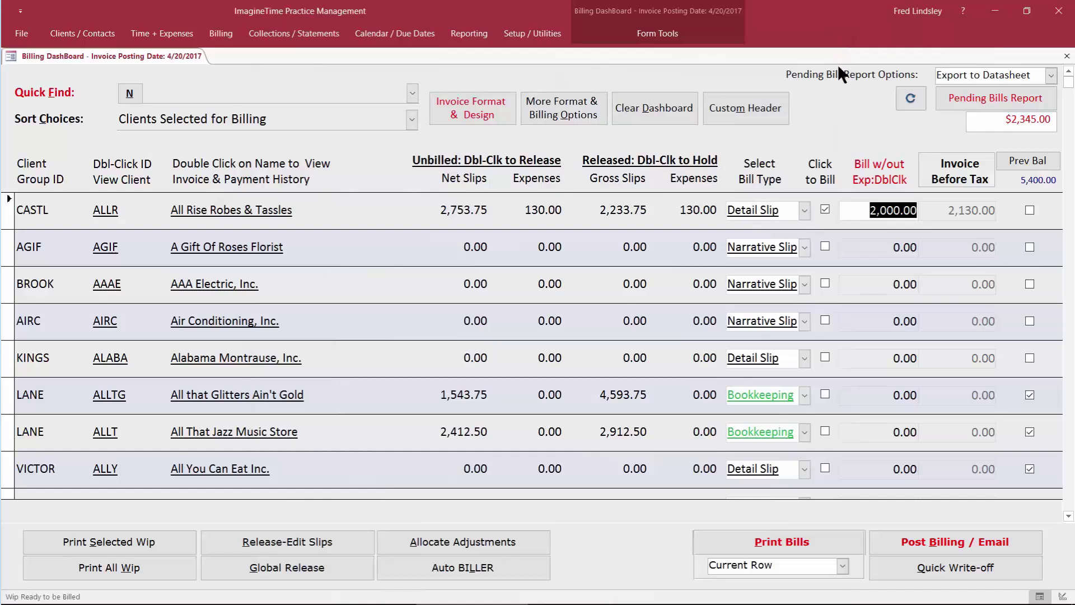
Preview the All Rise Robes & Tassles bill on screen, examine the slip amounts and total charges, and close the preview.
left_click_drag(887, 211, 904, 205)
double_click(911, 208)
left_click(728, 543)
left_click(581, 367)
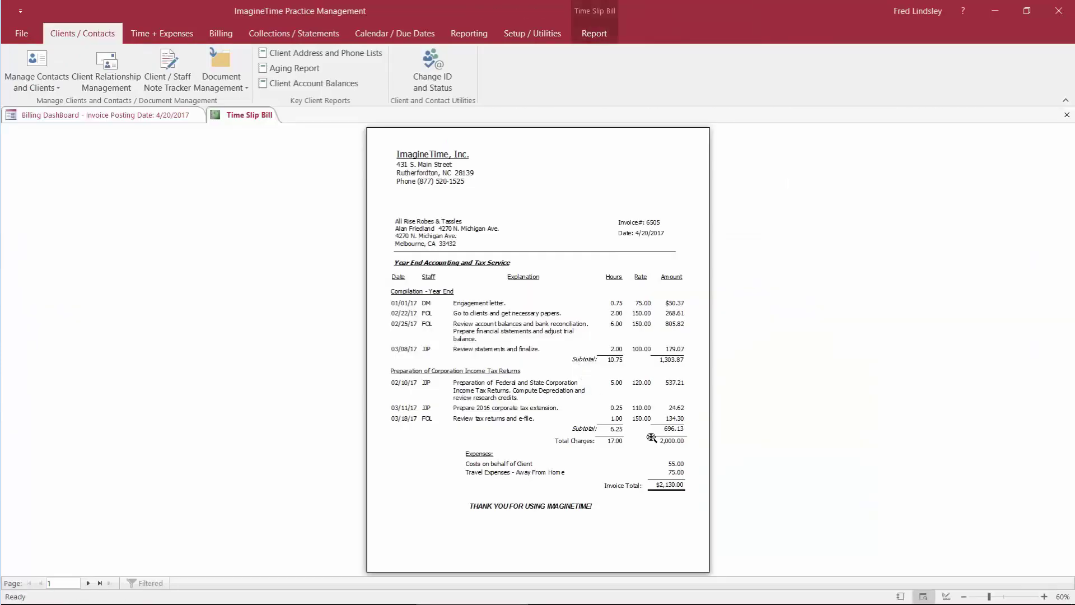
left_click(651, 437)
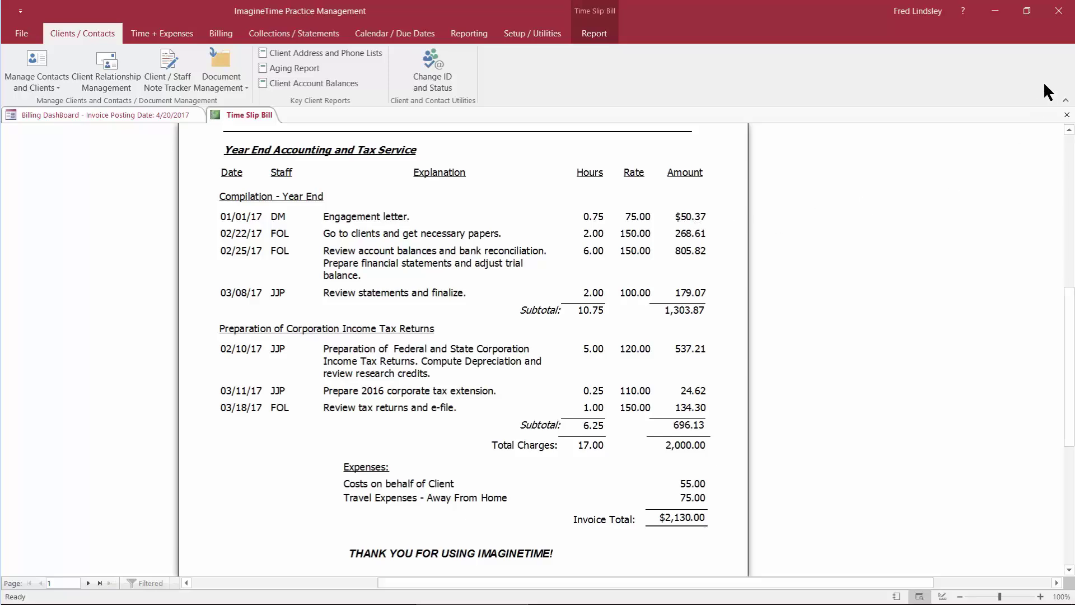
left_click(1067, 115)
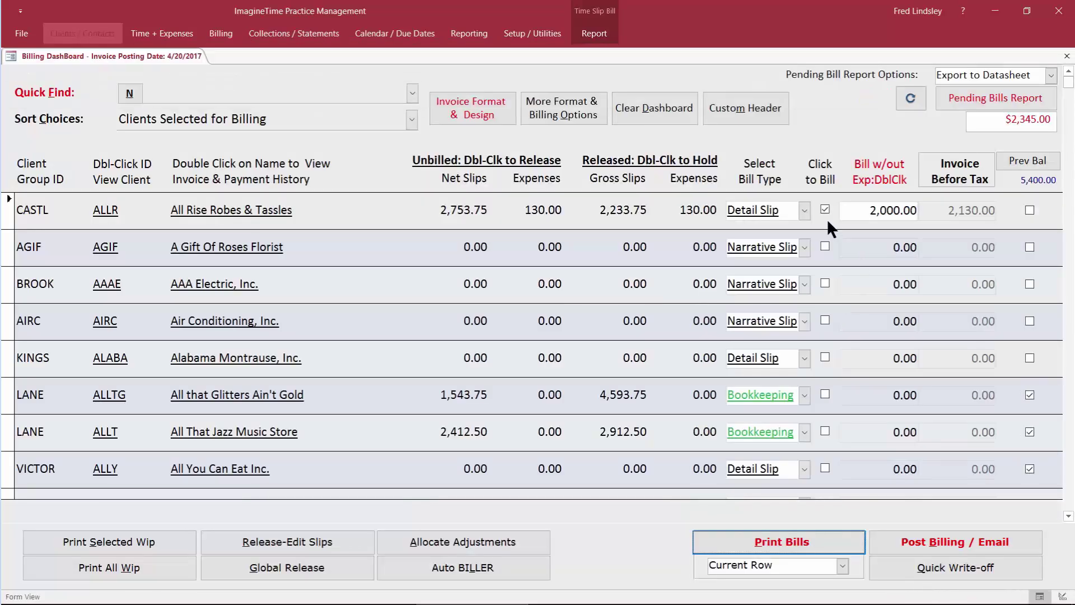
Make detail slip bills show total adjustments from standard rates on a separate line, and close the billing options.
double_click(750, 212)
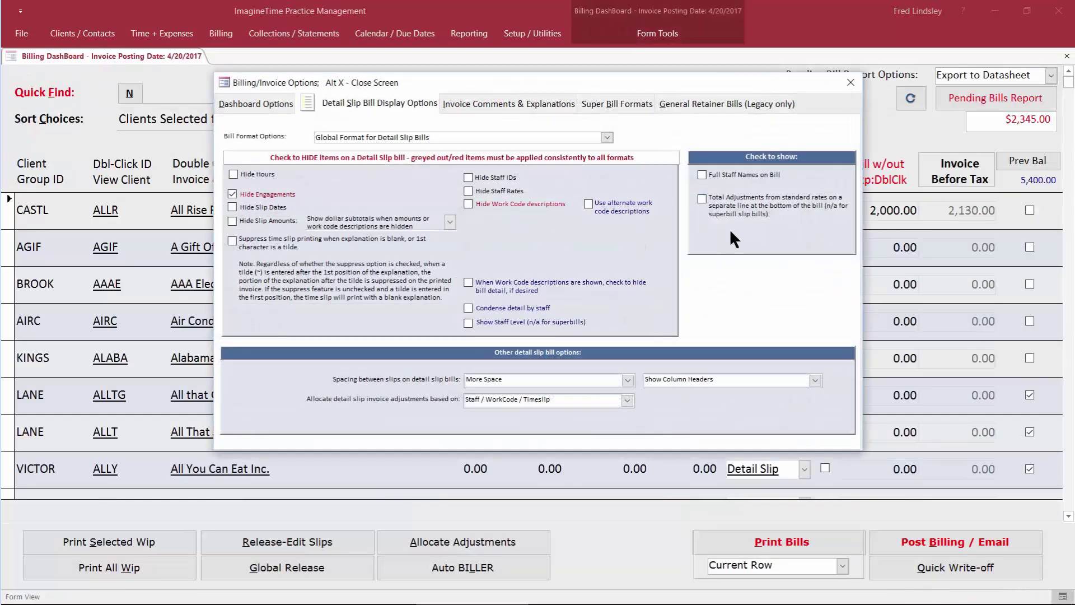
left_click(702, 198)
left_click(850, 82)
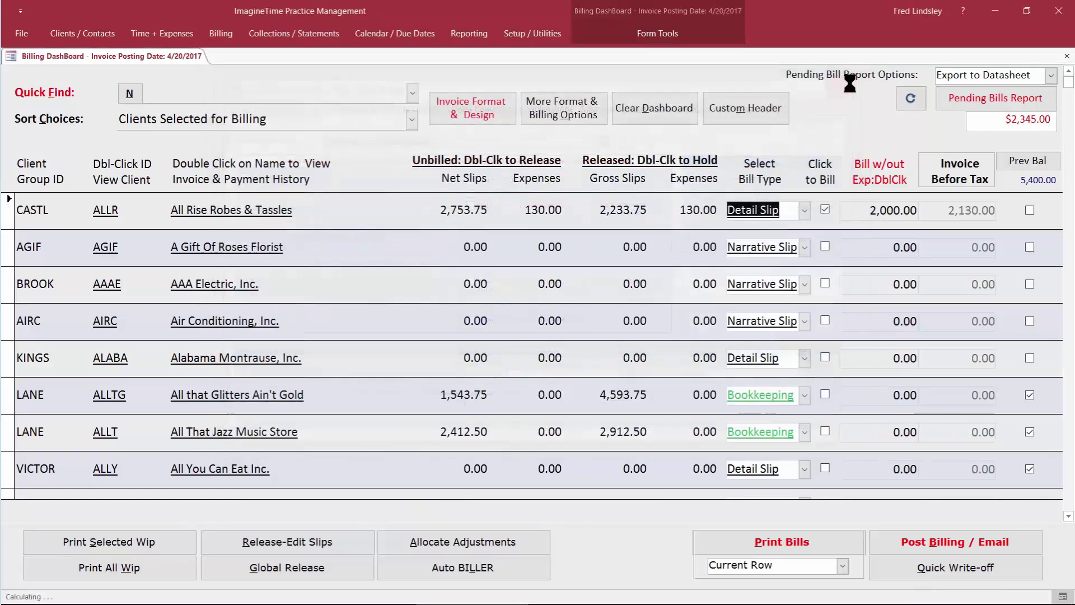
Preview the All Rise Robes & Tassles bill again, examine the standard-rate slip amounts and separate adjustment line, and close it.
left_click(765, 548)
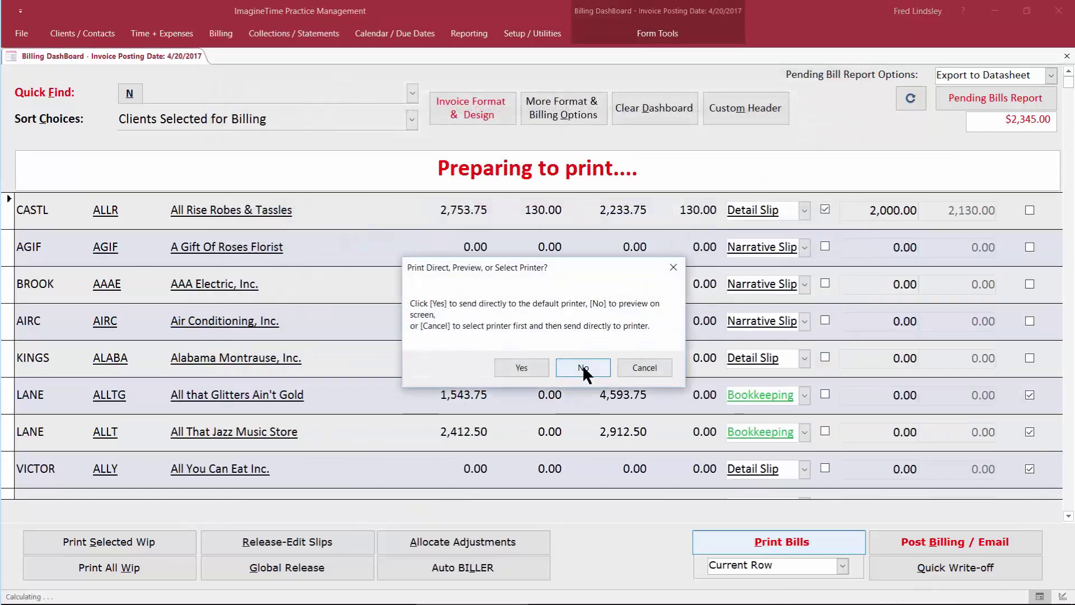
left_click(585, 366)
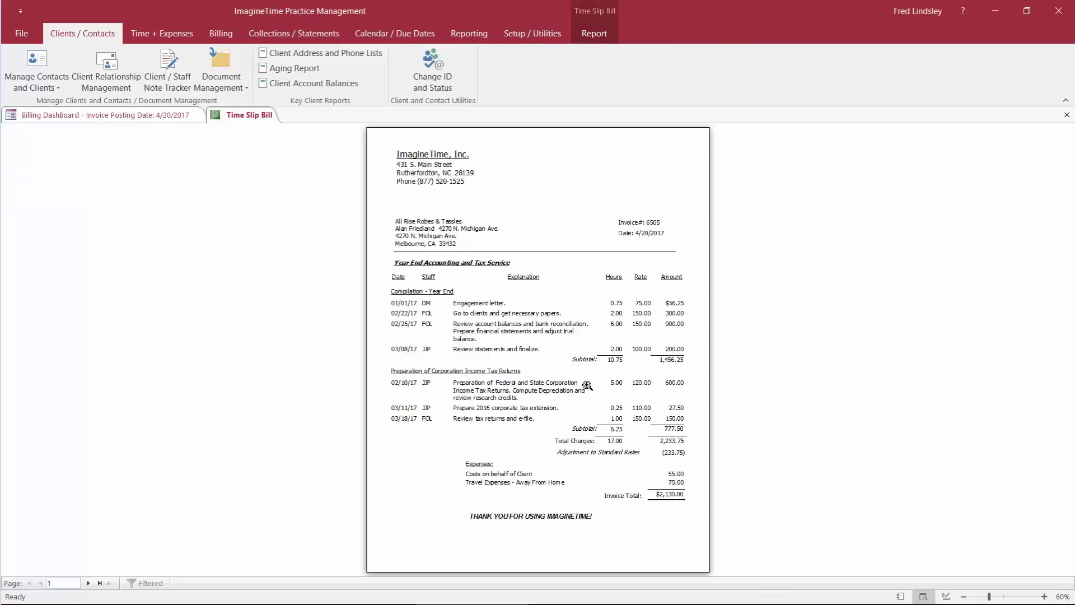
left_click(587, 385)
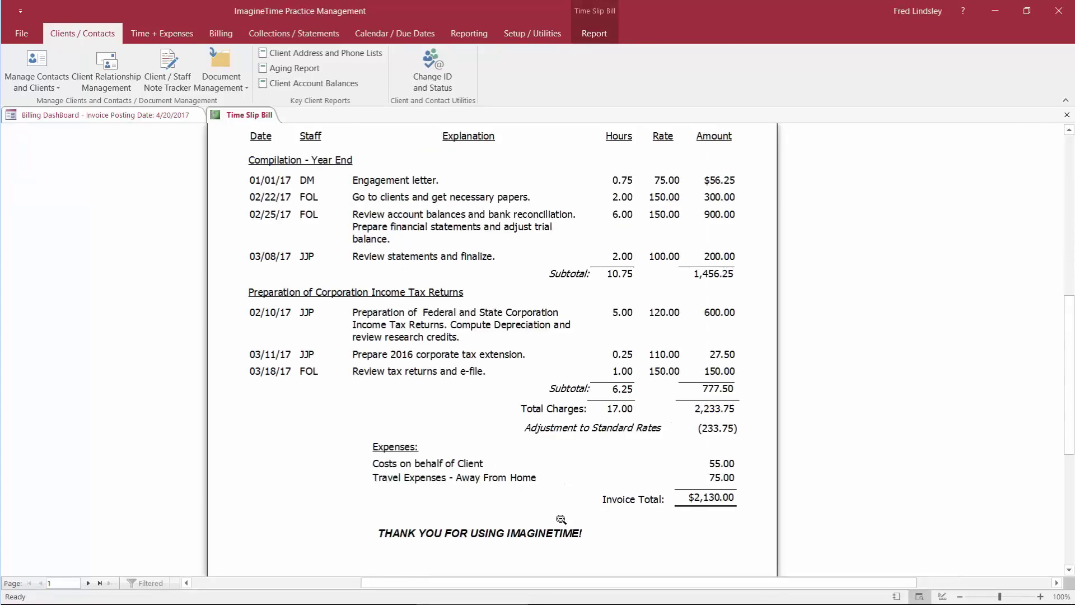
scroll(645, 460, "up", 2)
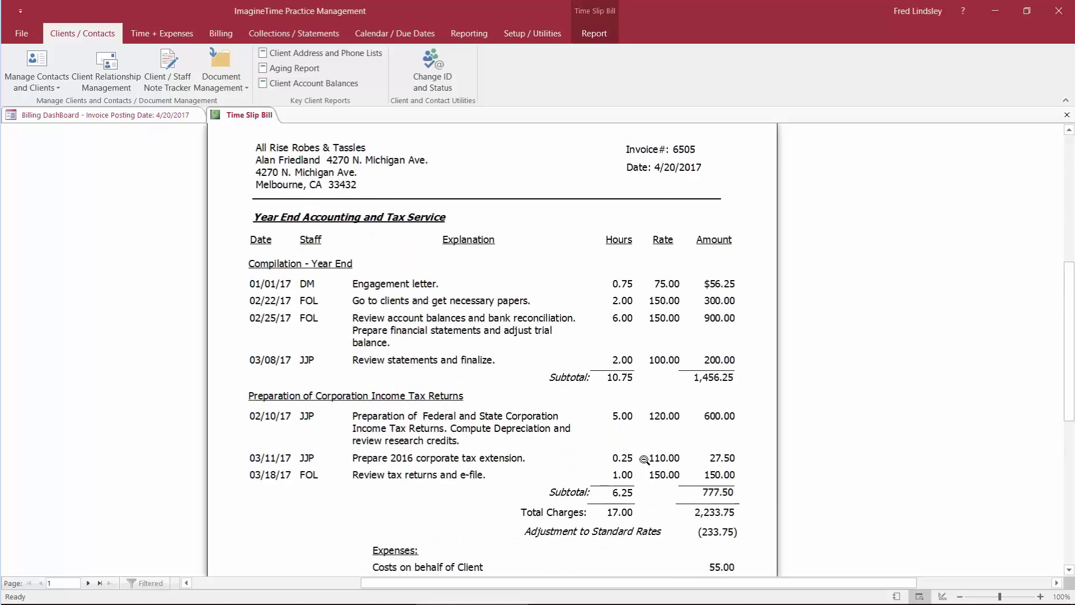
scroll(645, 460, "down", 3)
left_click(1067, 115)
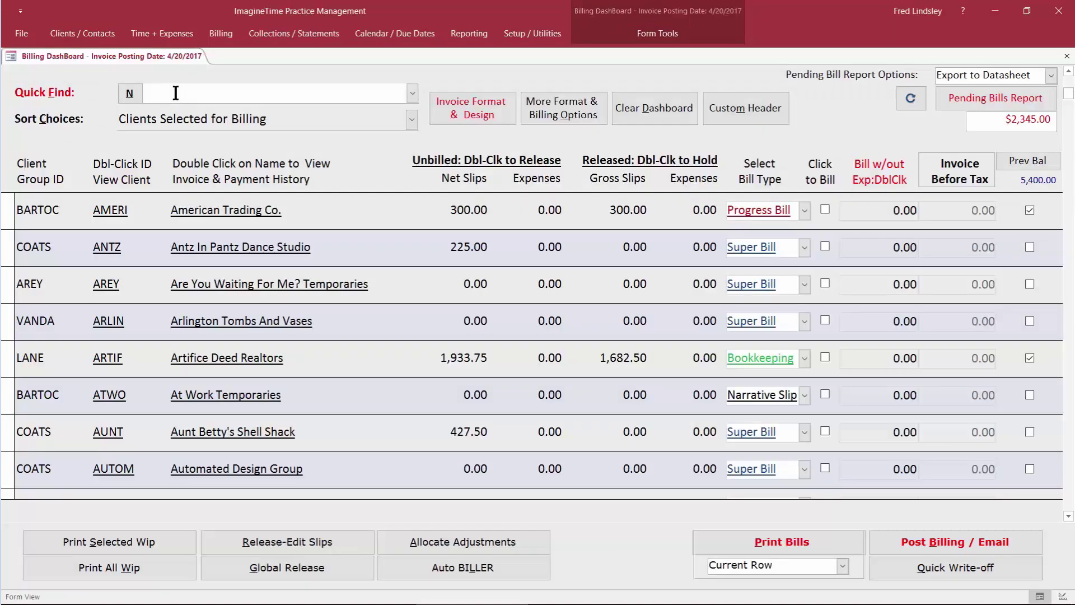
Find All Rise Robes & Tassles on the dashboard, review its released and held time slips, and close the slip entry.
type("all Rise Robes & Tassles")
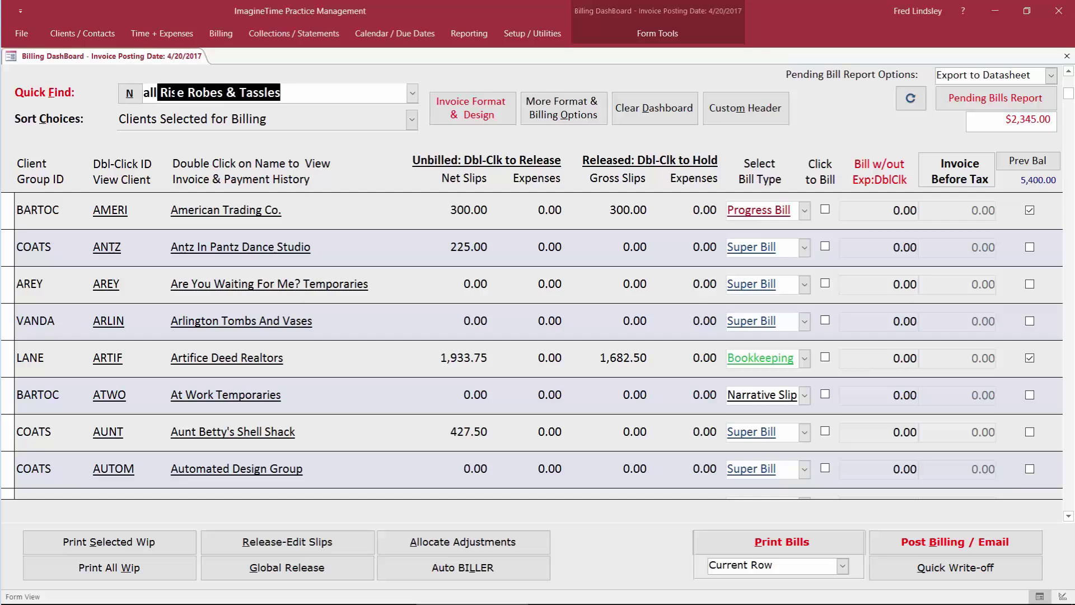
key("Return")
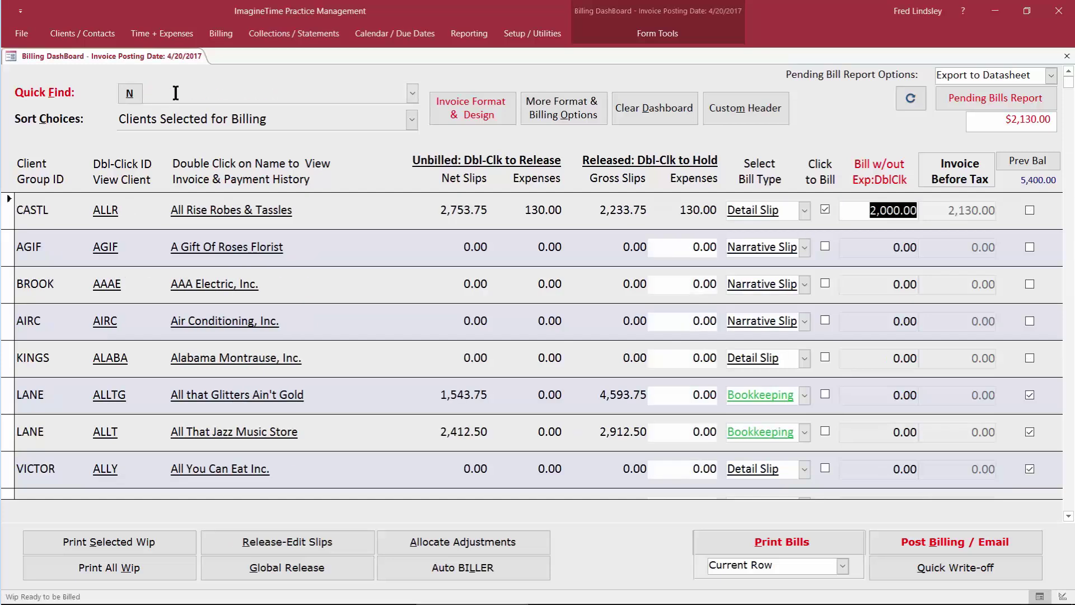
left_click(287, 542)
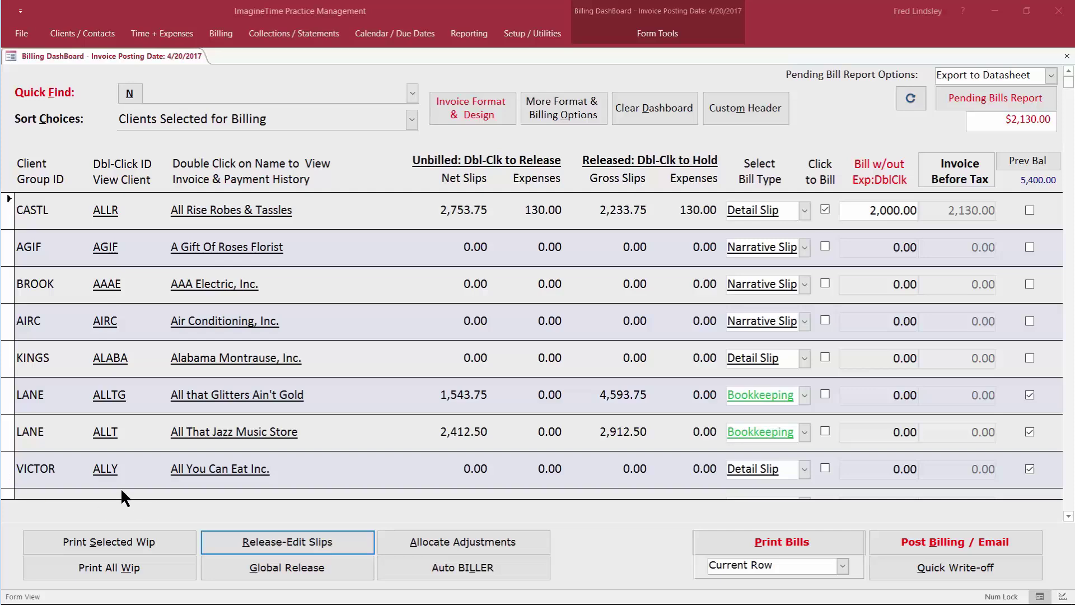
left_click(267, 545)
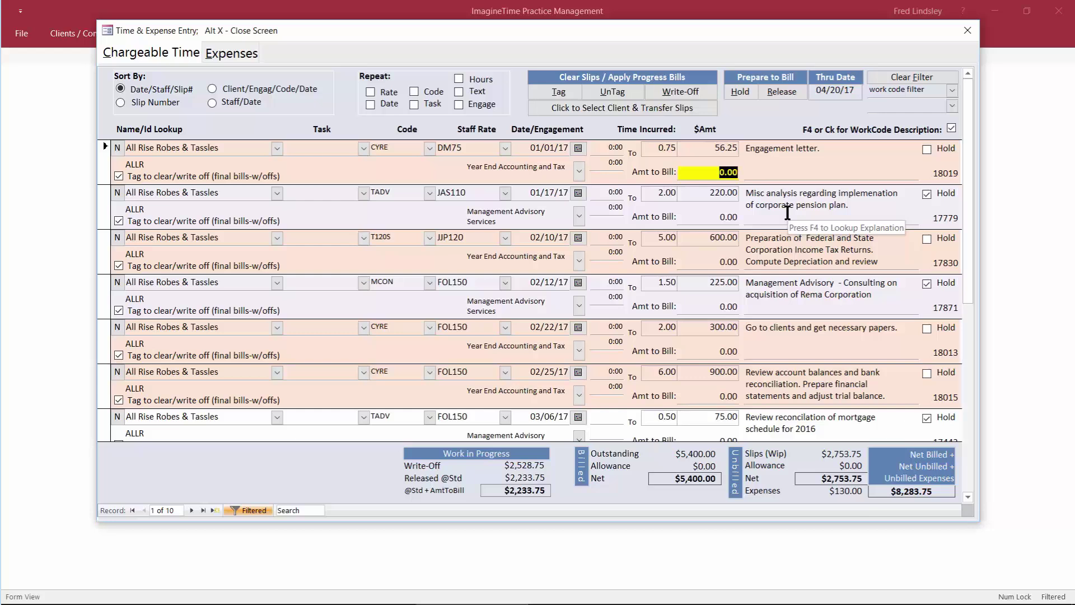
key("alt+x")
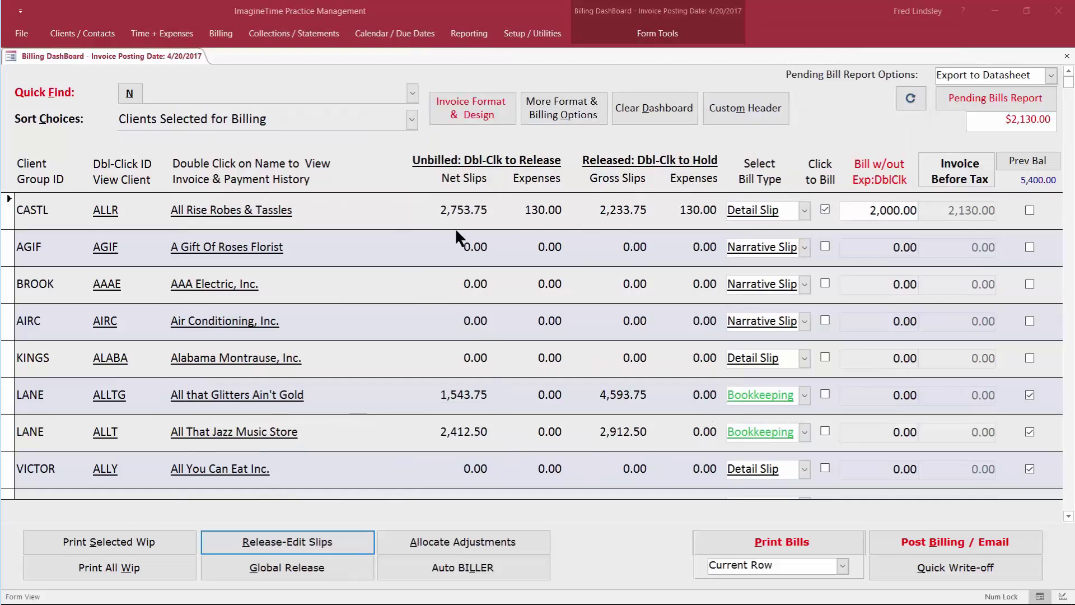
Compare the All Rise Robes & Tassles unbilled net slips, released gross slips and bill amount without expenses.
left_click_drag(440, 207, 484, 206)
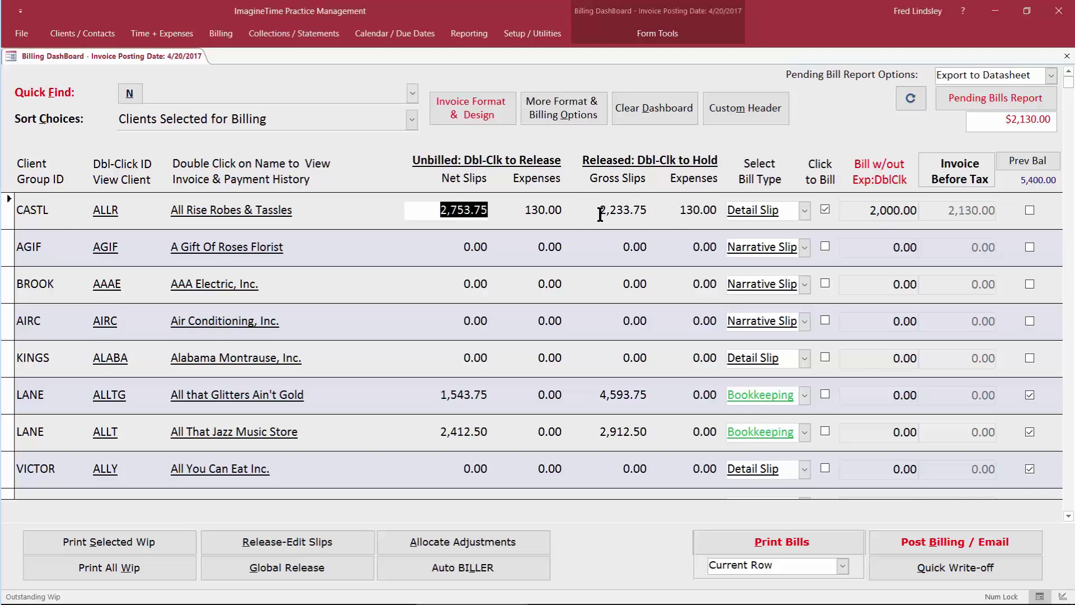
left_click_drag(597, 215, 634, 213)
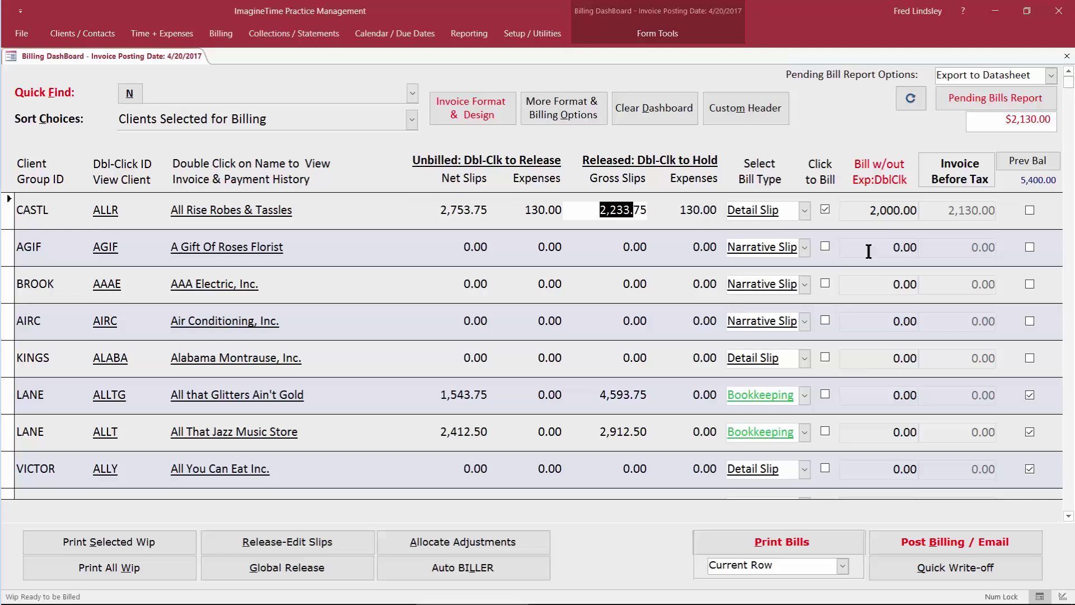
left_click_drag(867, 217, 896, 213)
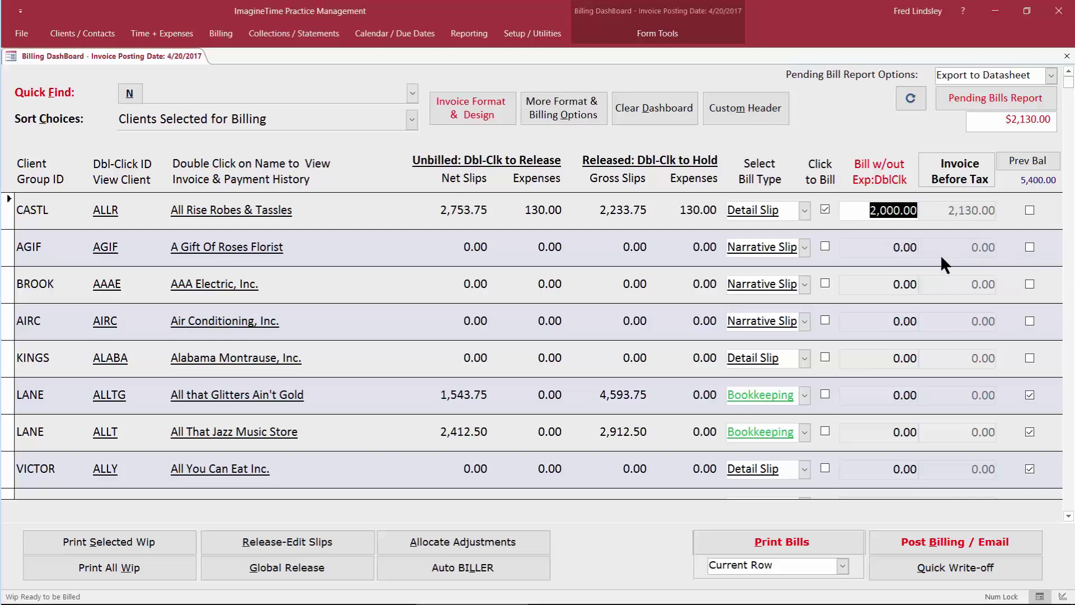
Open the billing posting and email approval for the All Rise Robes & Tassles invoice, and choose PDF as its email format.
left_click(955, 542)
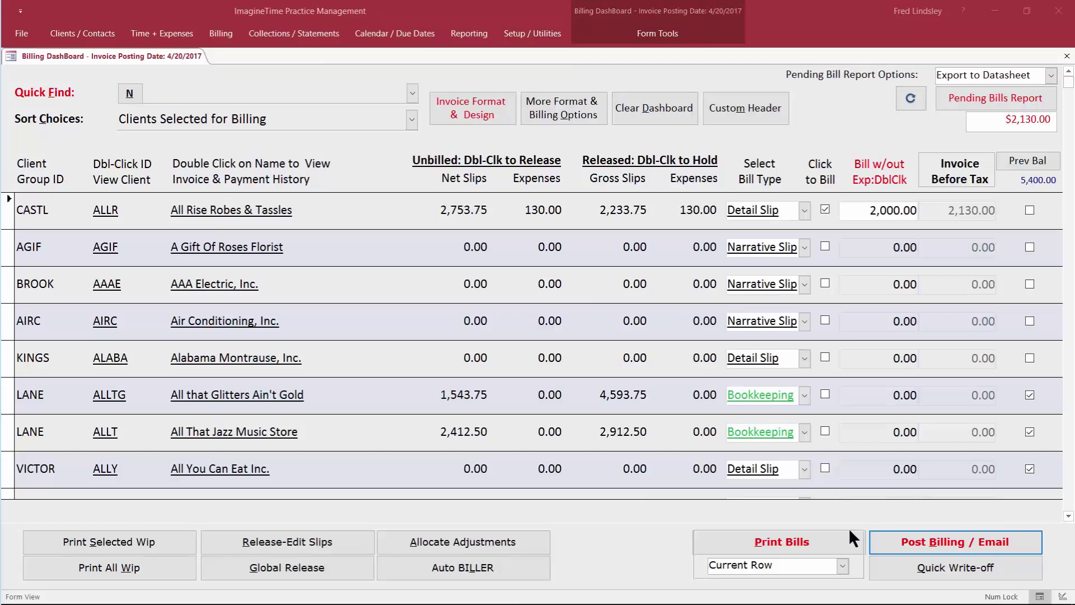
left_click(940, 535)
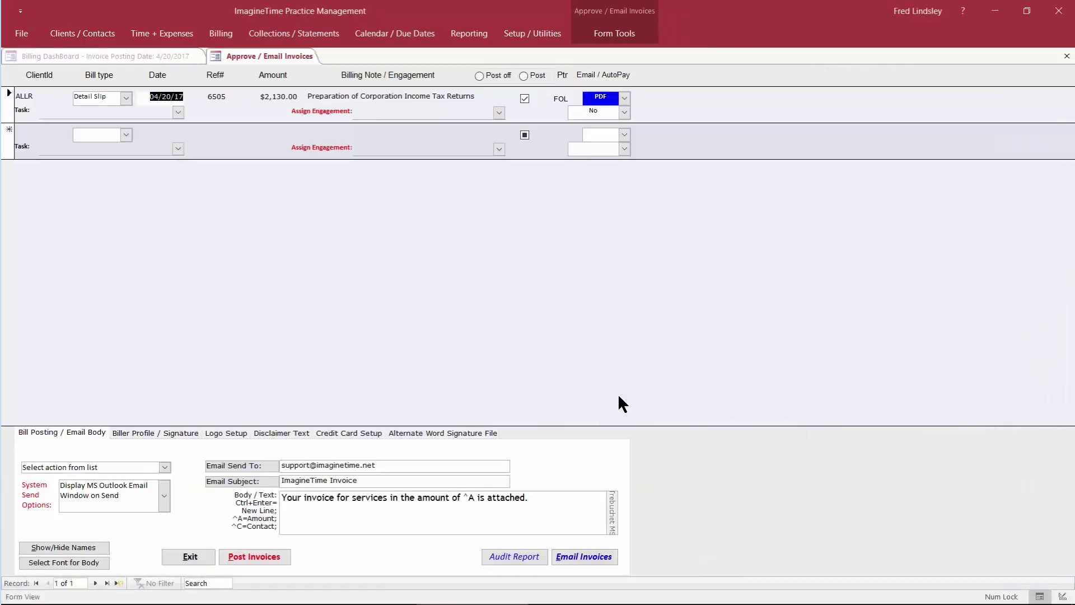
left_click(624, 98)
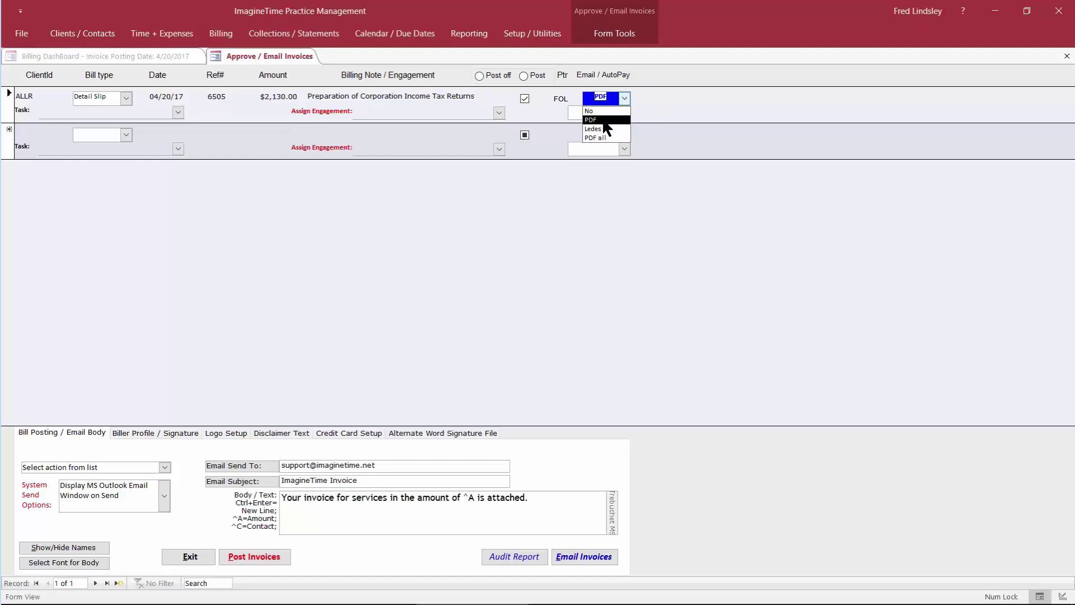
left_click(604, 120)
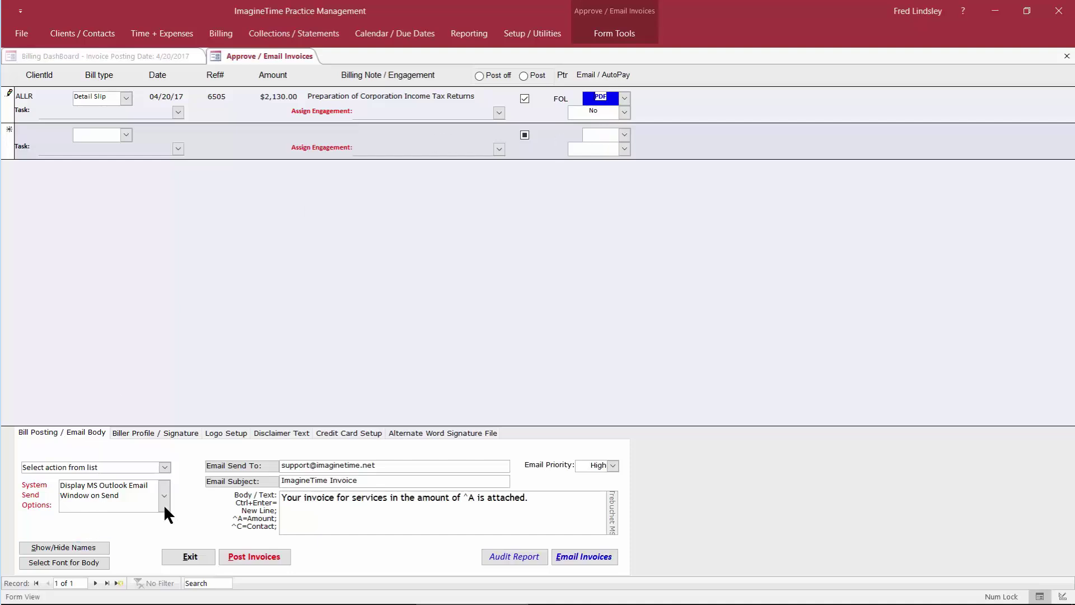
Review the invoice email's send option and subject, check the lookup of saved subjects and message texts, and close it.
left_click_drag(60, 486, 156, 506)
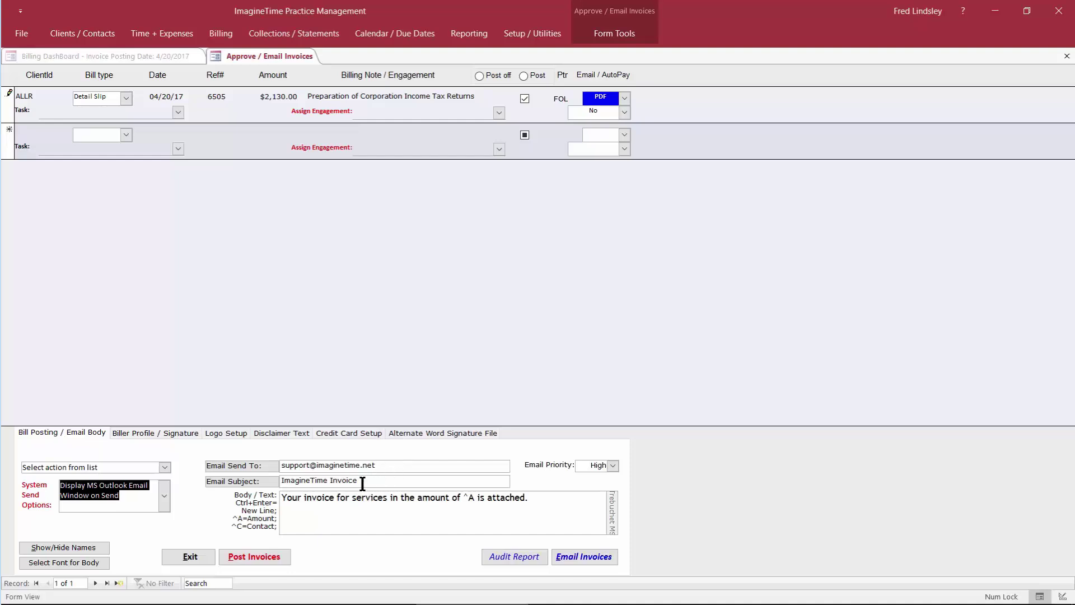
left_click_drag(363, 482, 237, 481)
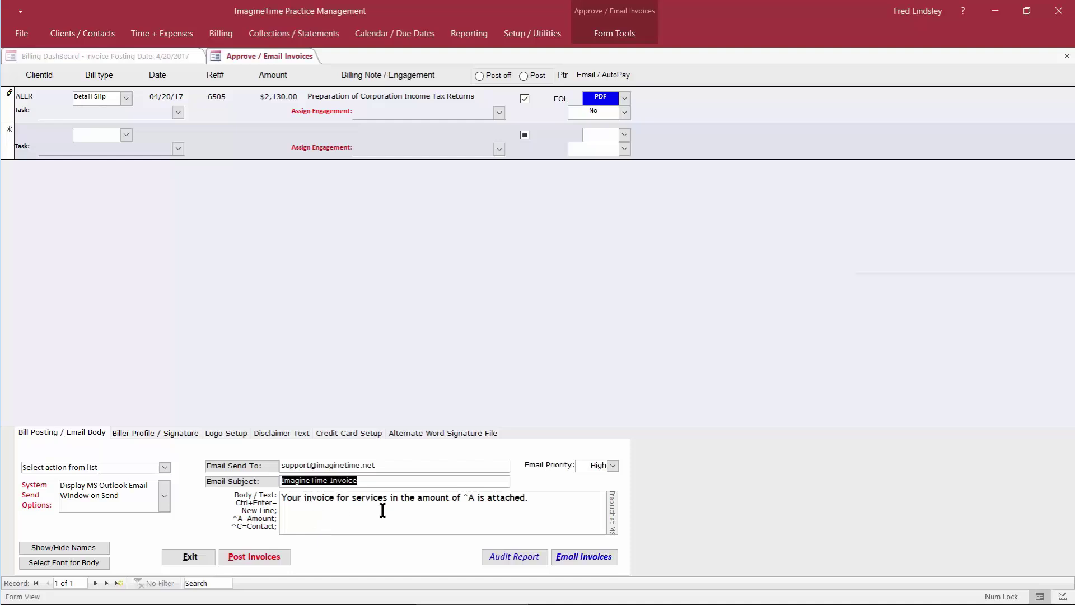
double_click(223, 479)
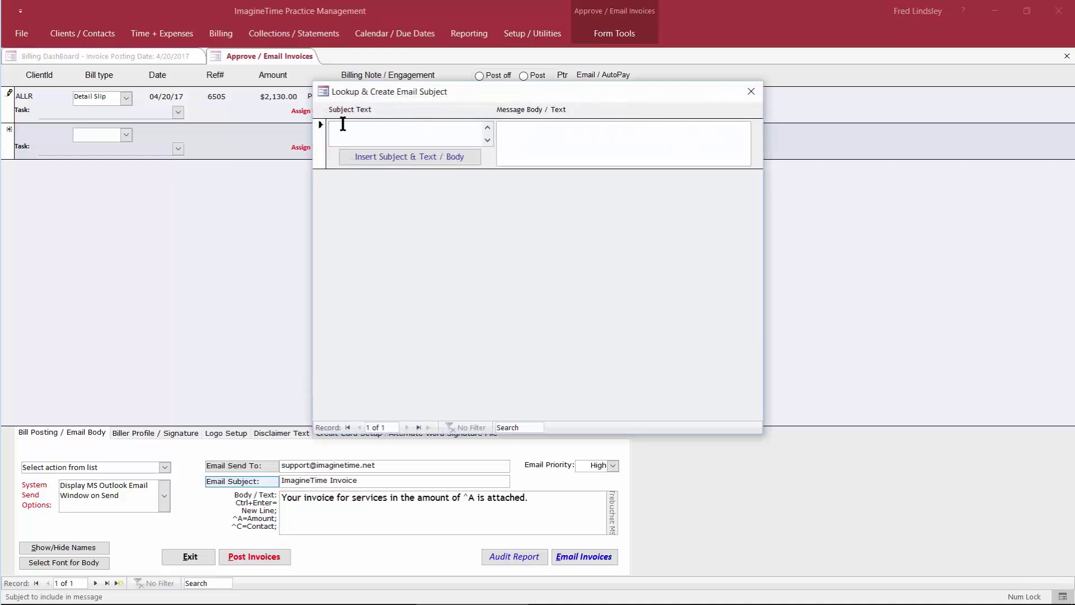
left_click_drag(409, 92, 327, 204)
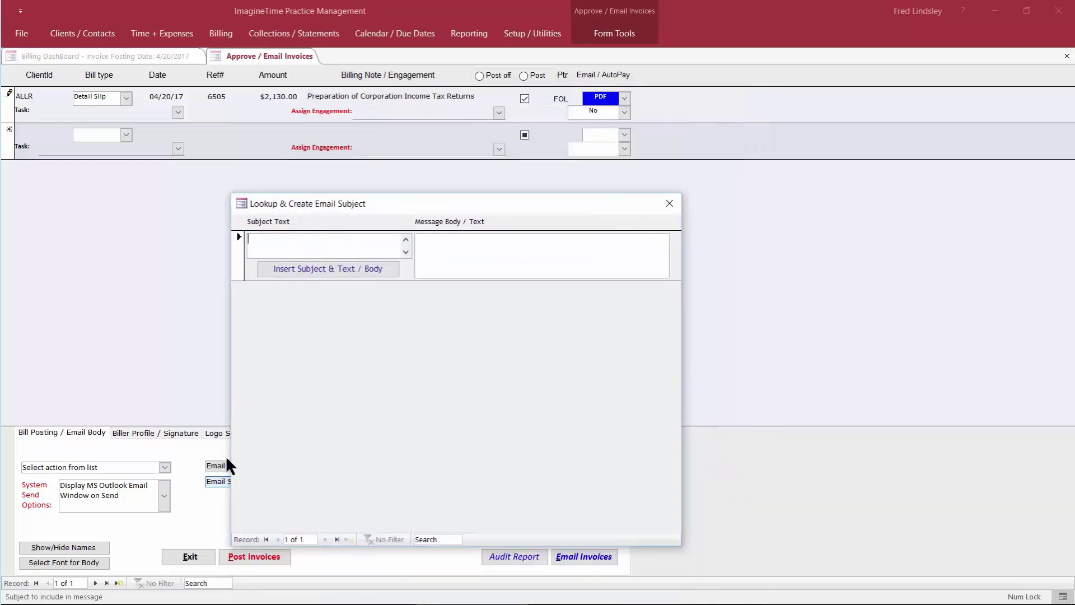
left_click(668, 205)
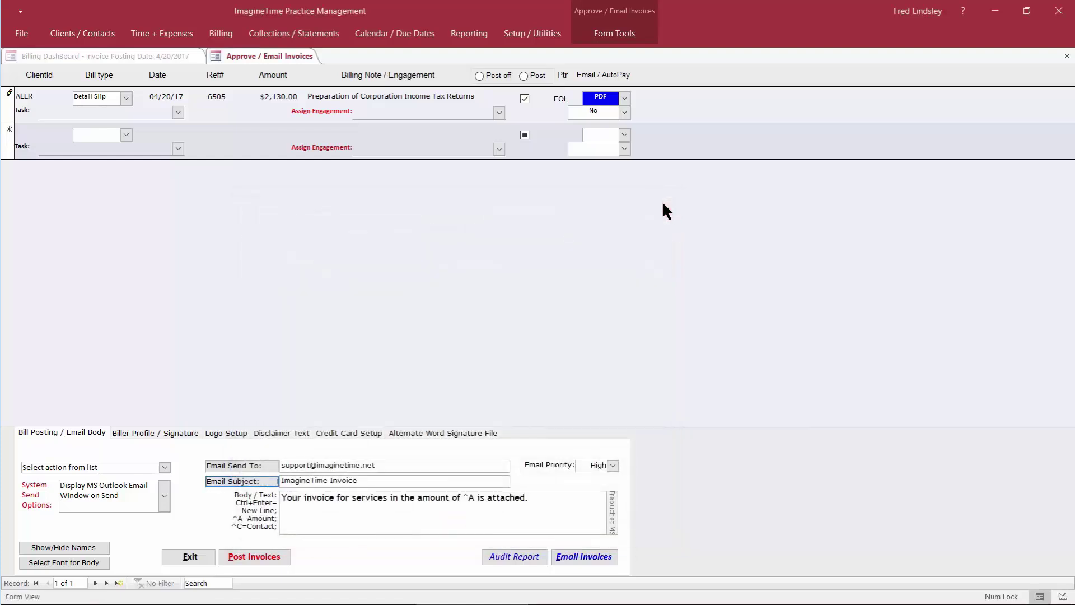
Select the FOL biller profile for the invoice email's signature.
left_click(150, 432)
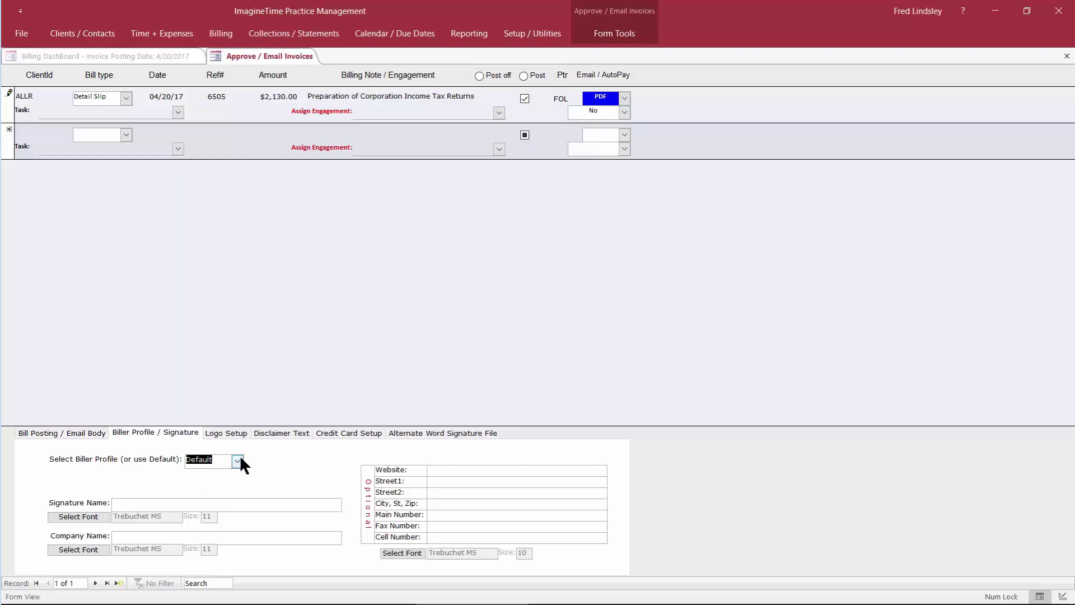
left_click(237, 460)
left_click(214, 483)
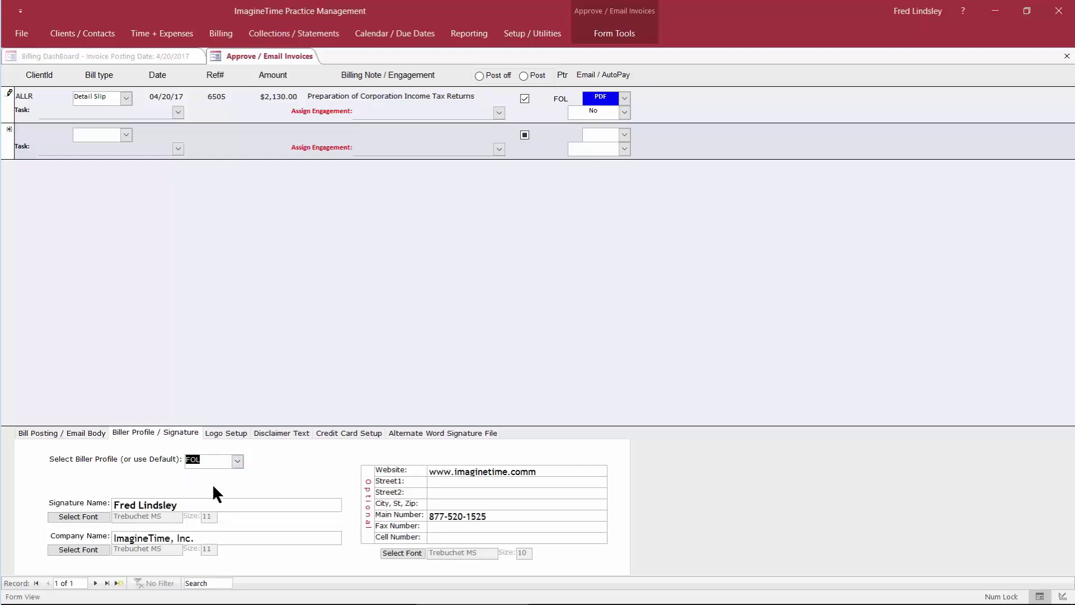
Review the email logo and credit card setup, check the email attachments directory, and close the company setup.
left_click(231, 435)
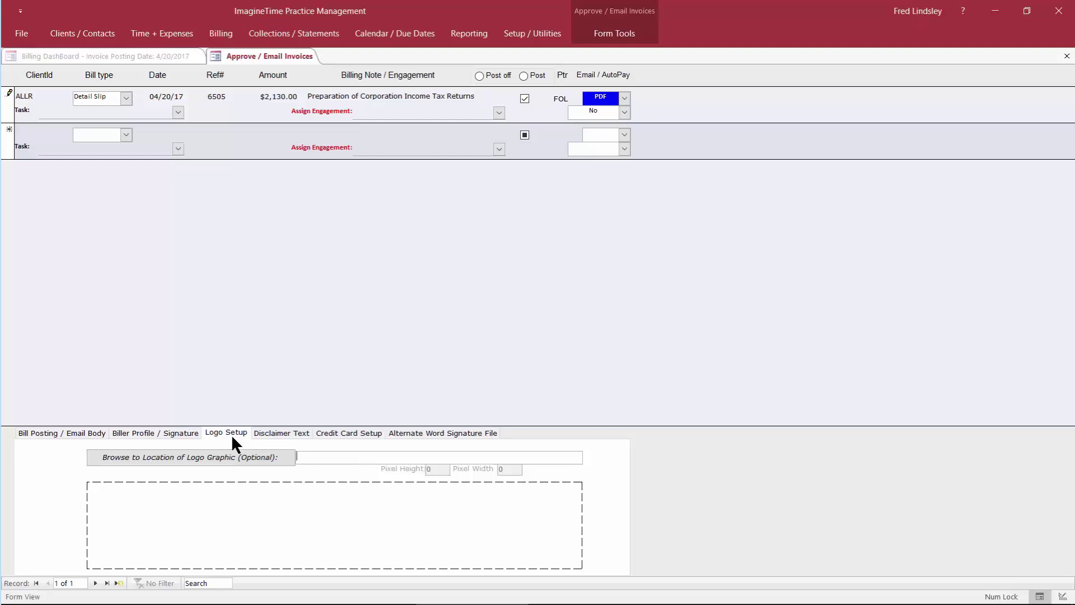
left_click(330, 434)
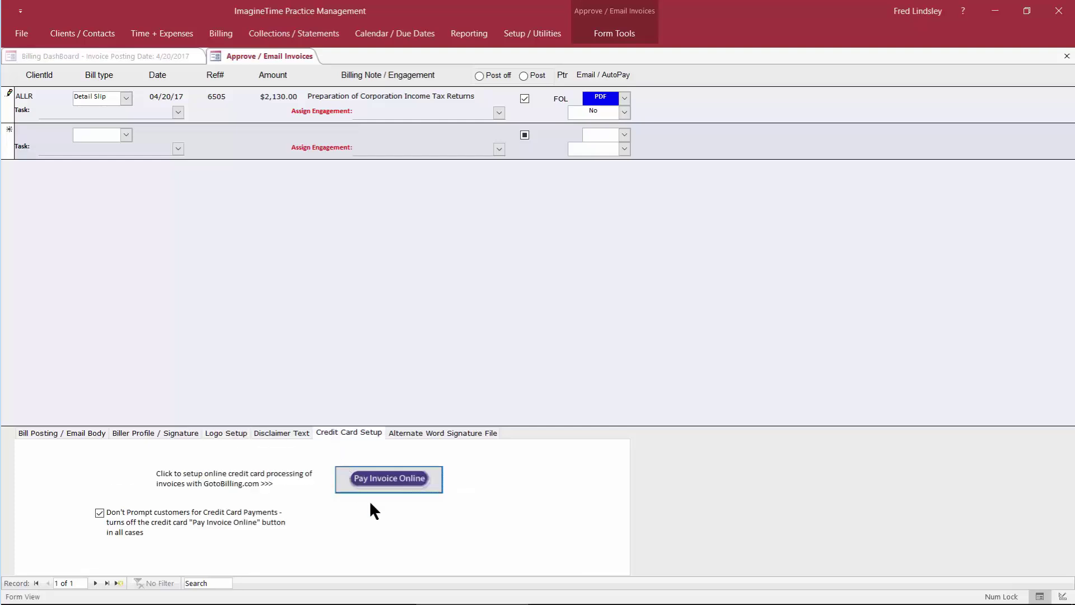
left_click(358, 485)
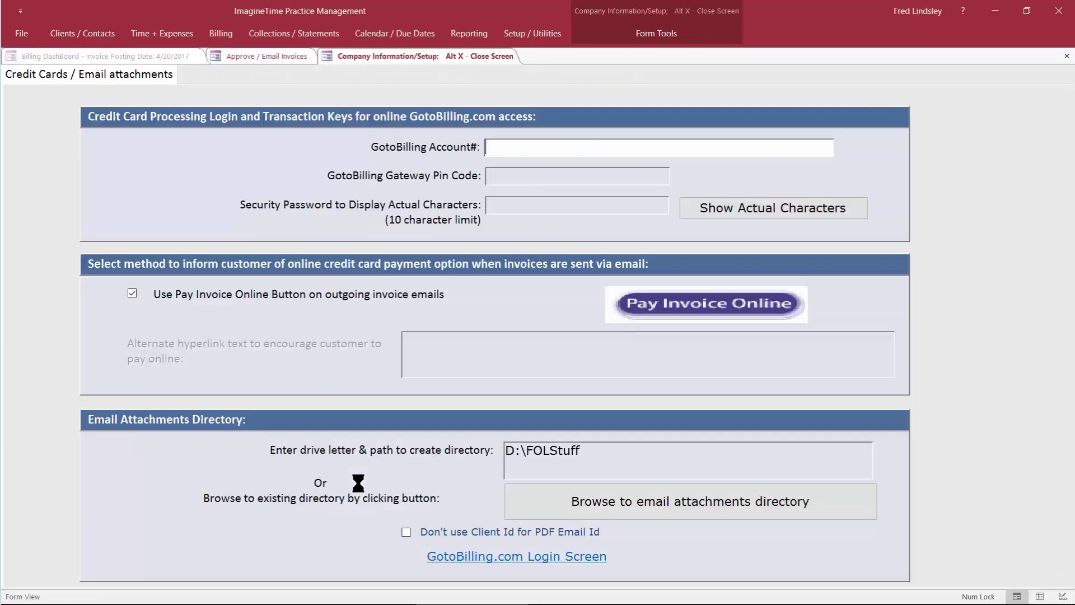
left_click_drag(609, 453, 501, 451)
key("End")
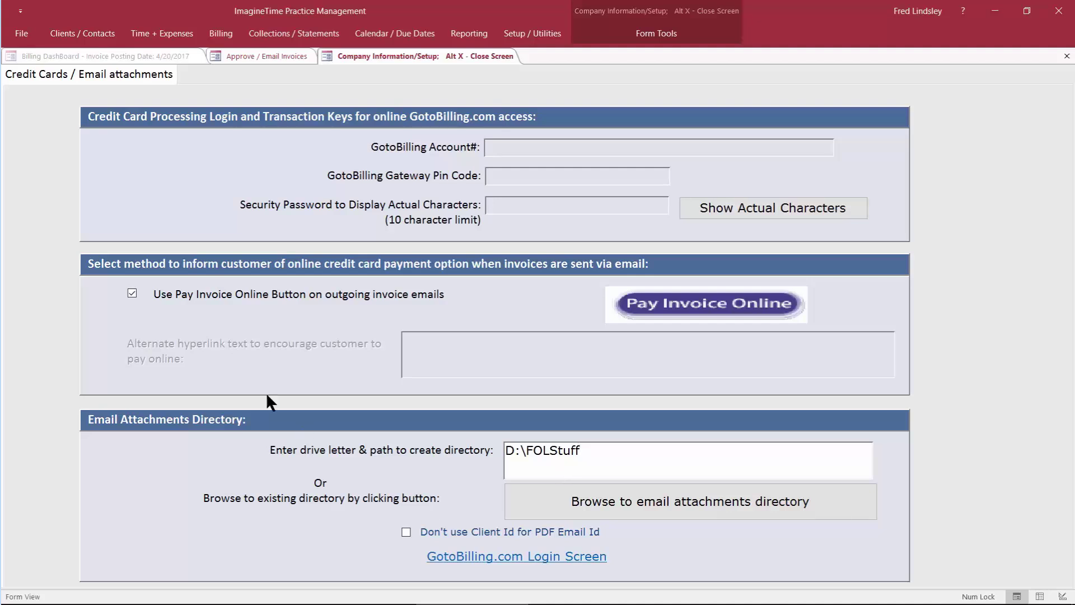
left_click(1067, 56)
Return to the invoice email body settings and email the All Rise Robes & Tassles invoice.
left_click(45, 432)
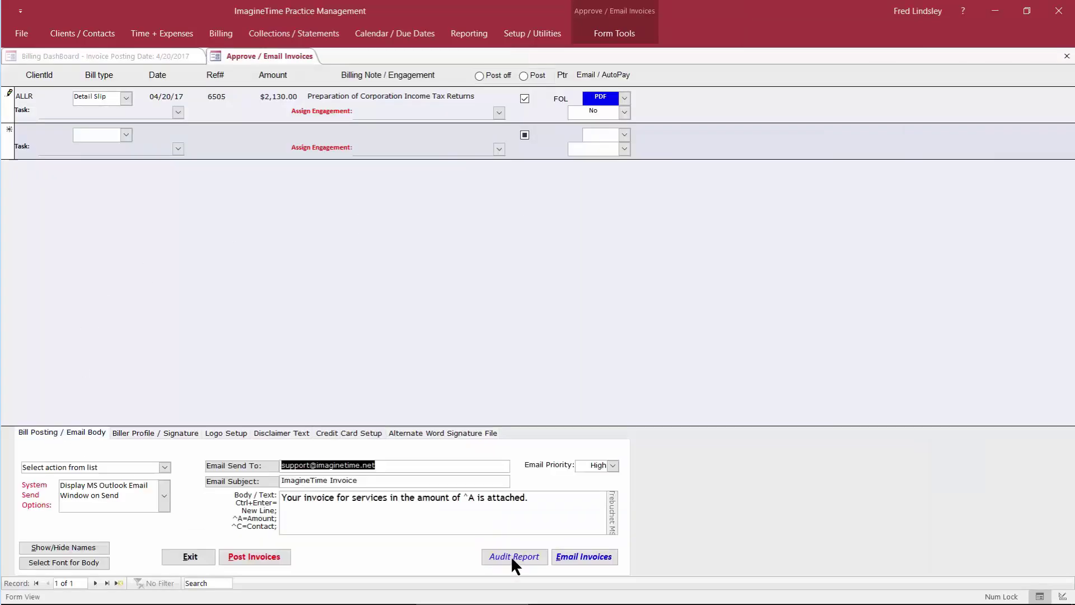
left_click(586, 556)
left_click(586, 368)
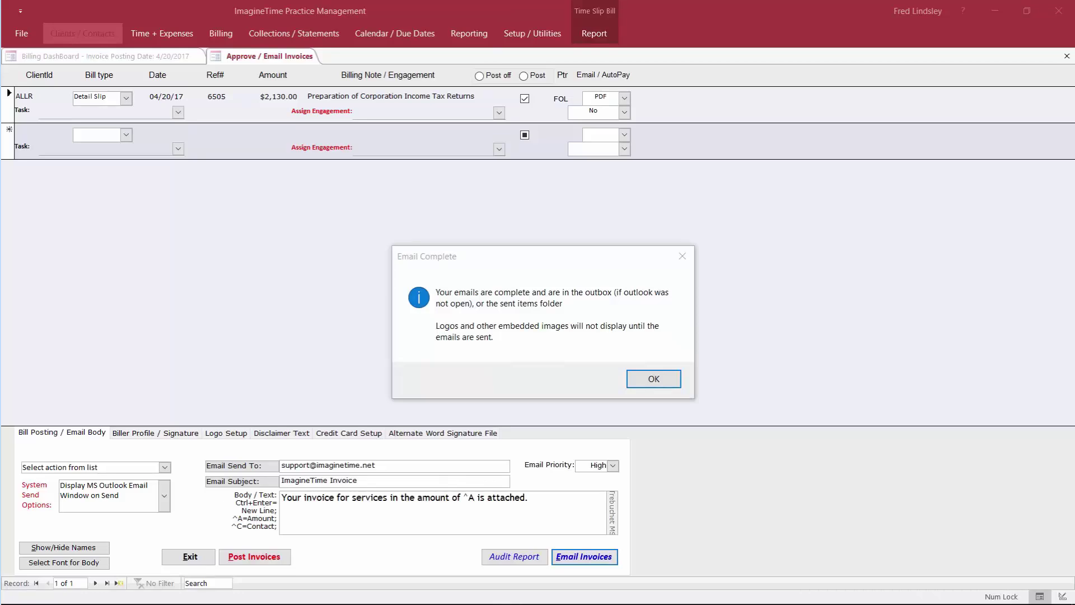
Send the prepared ImagineTime Invoice message to the support recipient and dismiss the email completion notice.
key("Return")
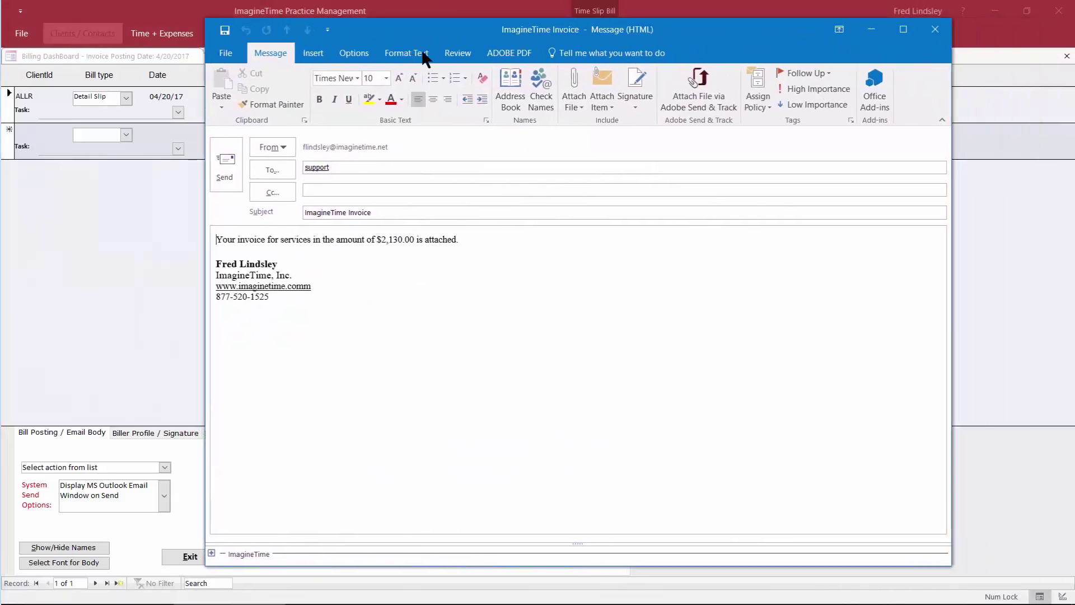
left_click(220, 170)
left_click(616, 322)
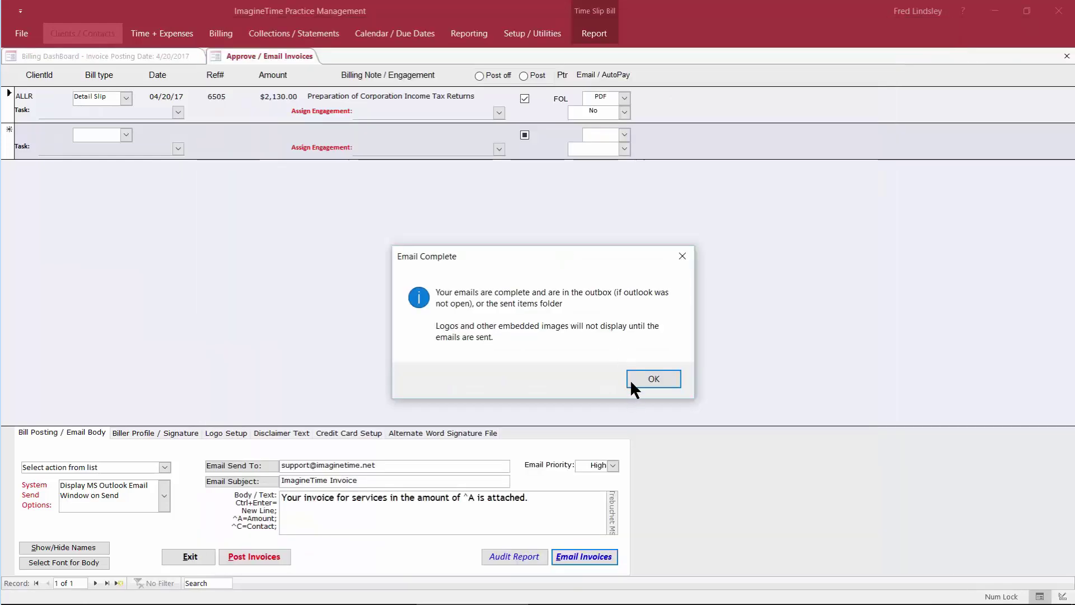
left_click(643, 378)
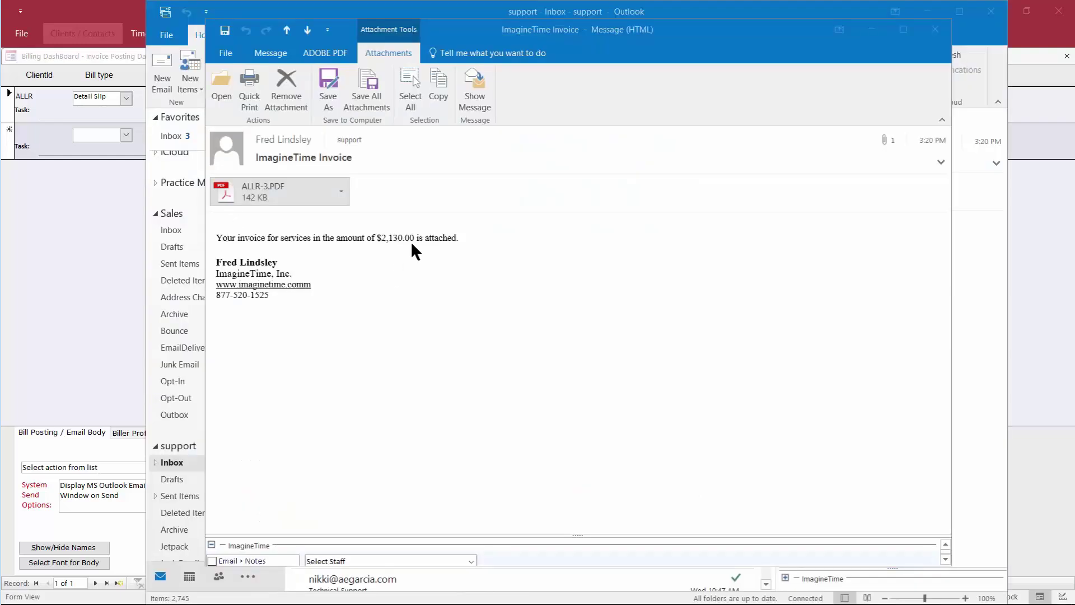
Open the ALLR-3.PDF attachment of the received invoice email, review the invoice details, and close the PDF and the message.
left_click(242, 198)
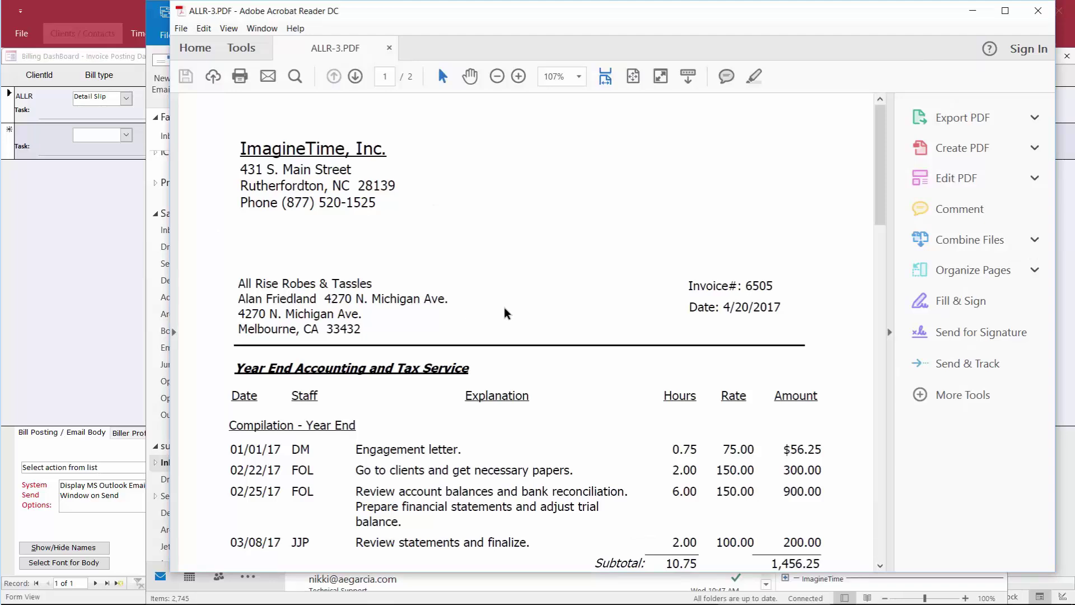
scroll(507, 312, "down", 5)
scroll(506, 308, "up", 3)
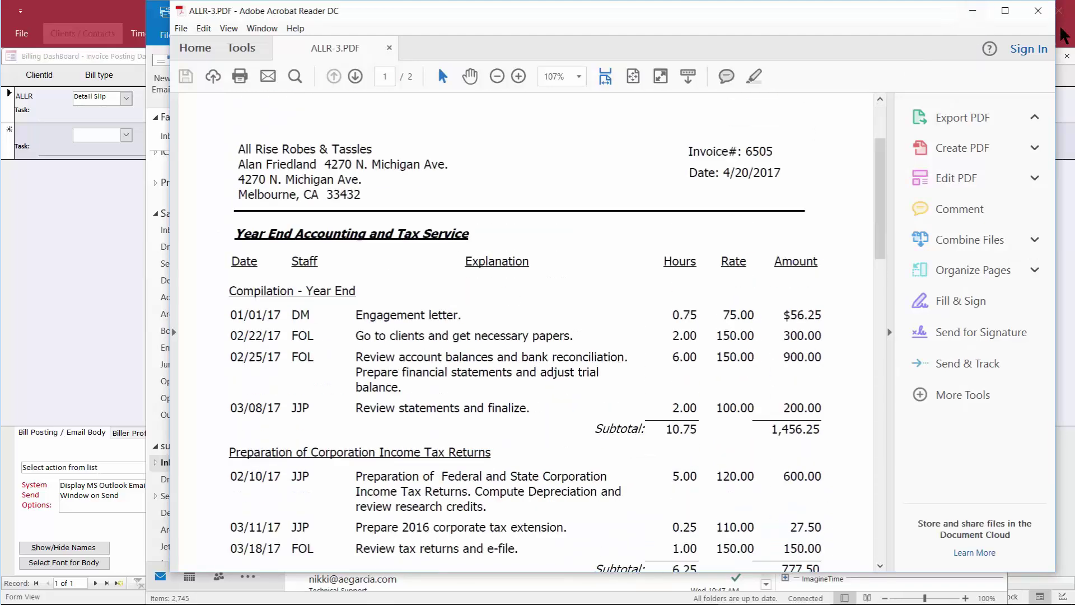
left_click(1038, 11)
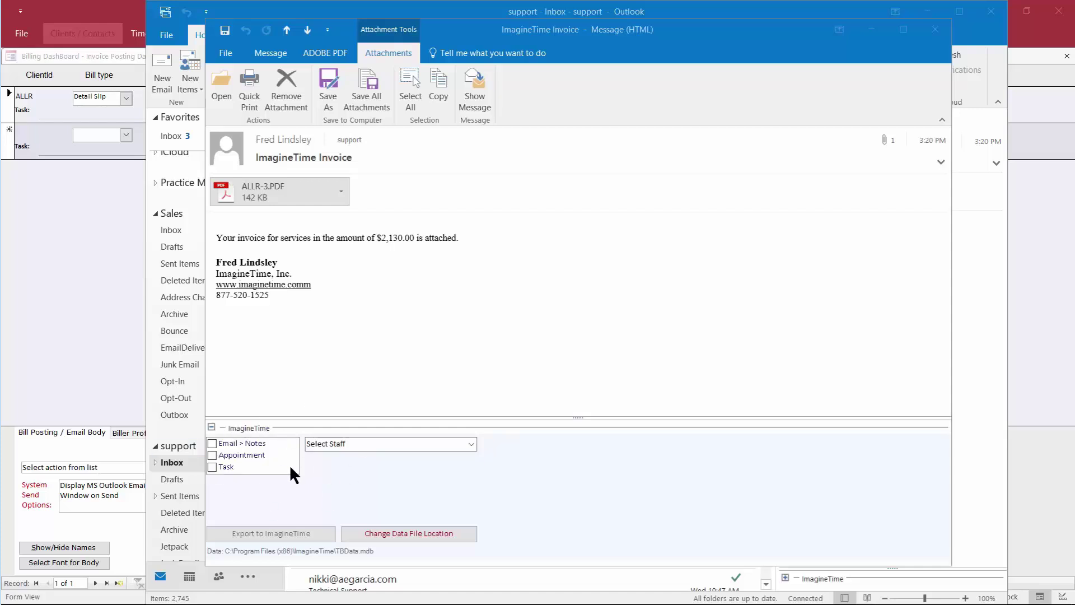
left_click(936, 33)
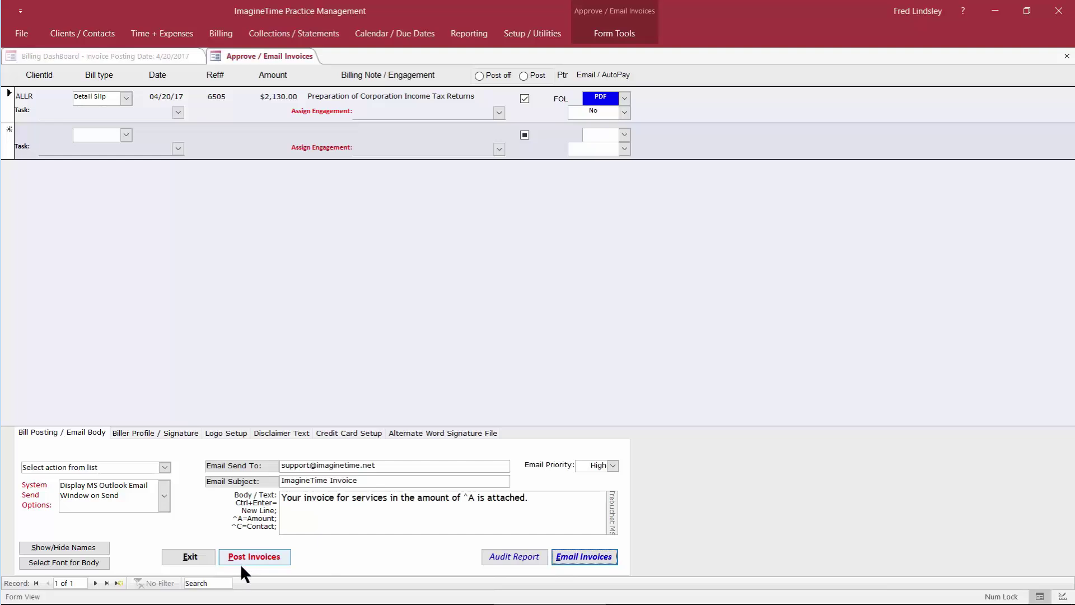